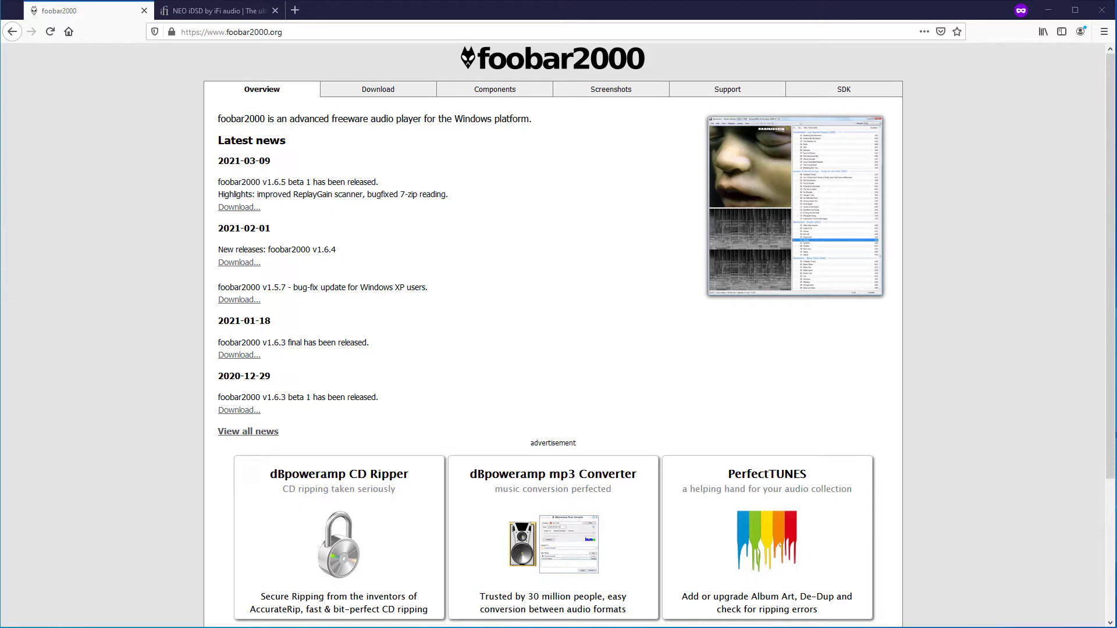
Switch to the NEO iDSD product page and go to iFi audio's Software / Firmware download hub
{"action": "left_click", "coordinate": [210, 16]}
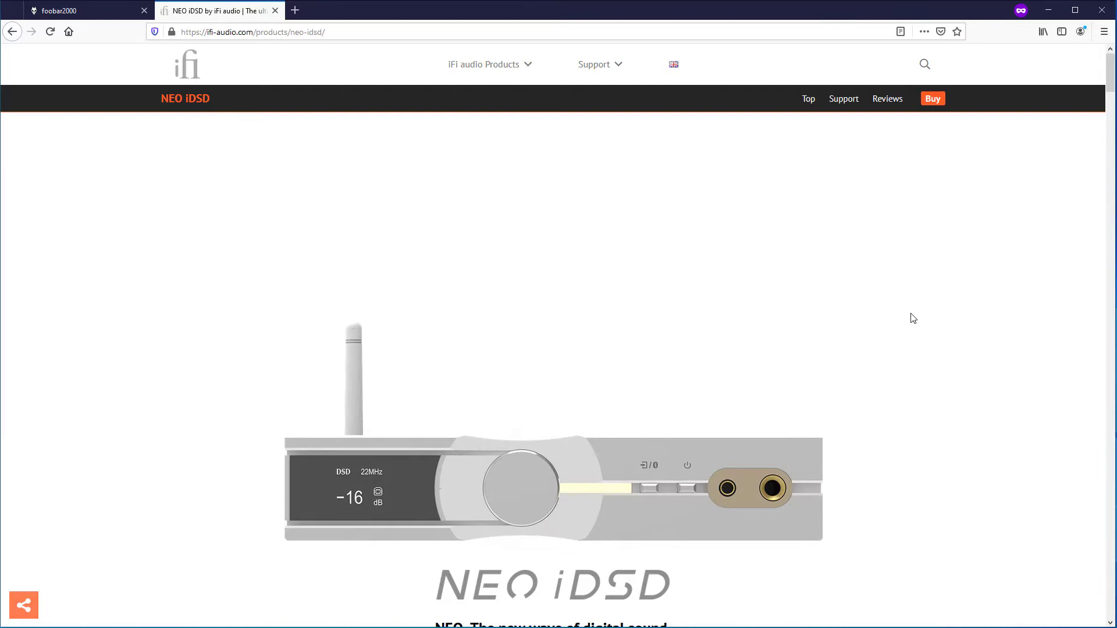
{"action": "mouse_move", "coordinate": [611, 66]}
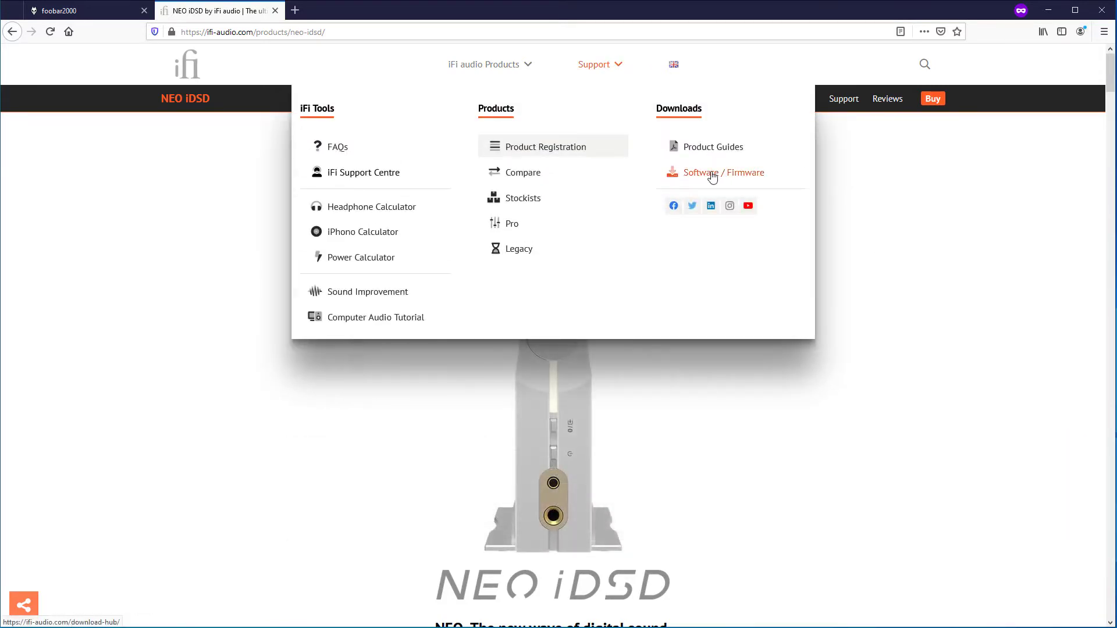
{"action": "left_click", "coordinate": [712, 174]}
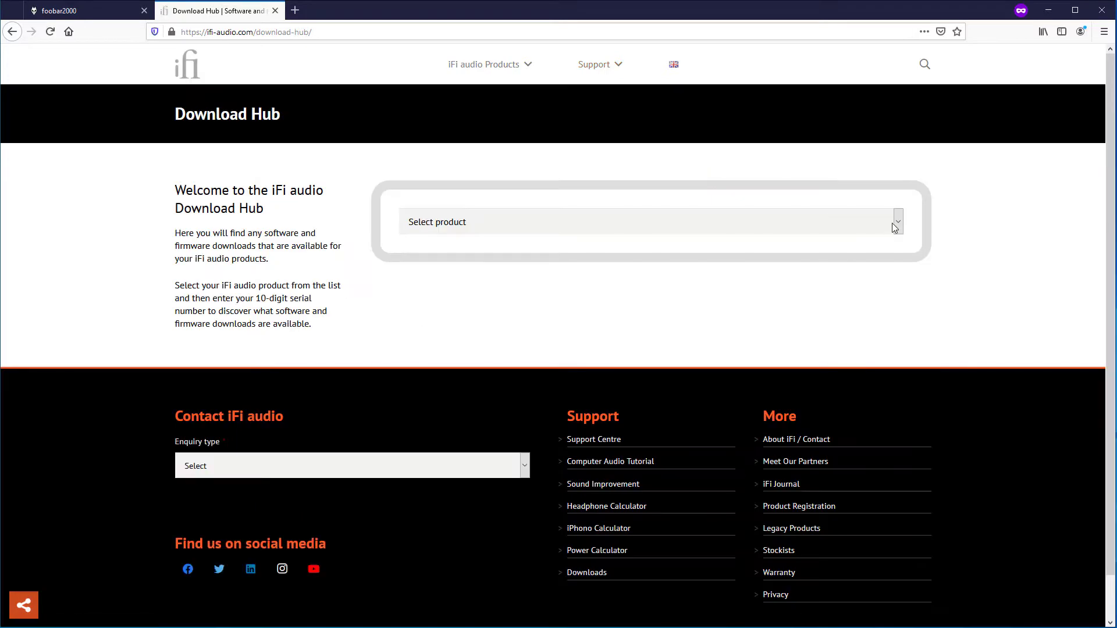
Choose NEO iDSD as the product and look up its downloads with the device's serial number
{"action": "left_click", "coordinate": [897, 222]}
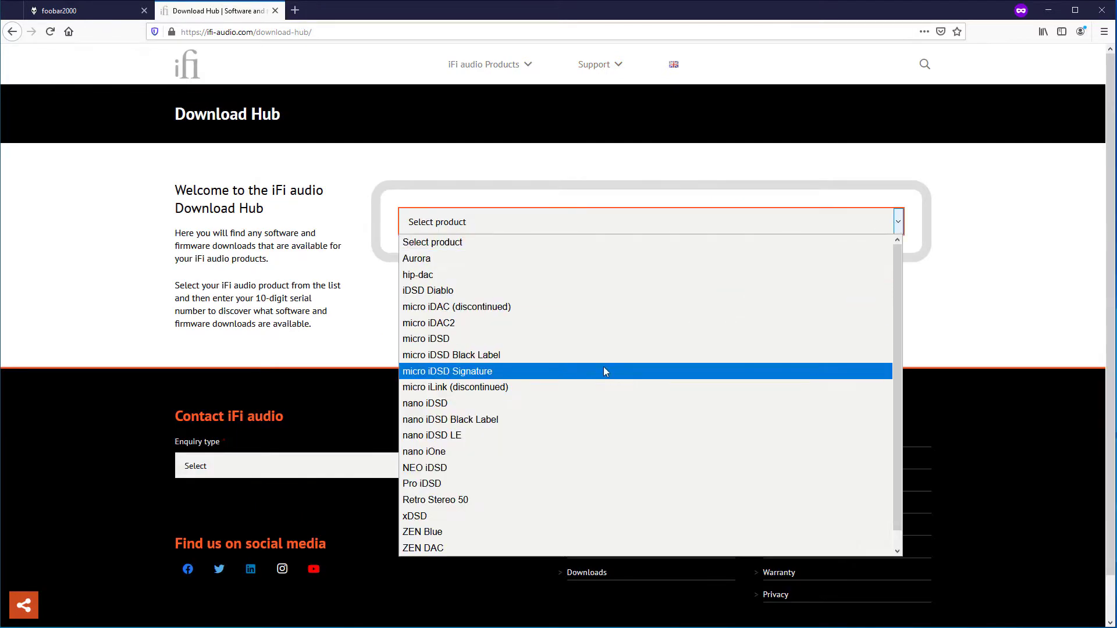
{"action": "left_click", "coordinate": [486, 470]}
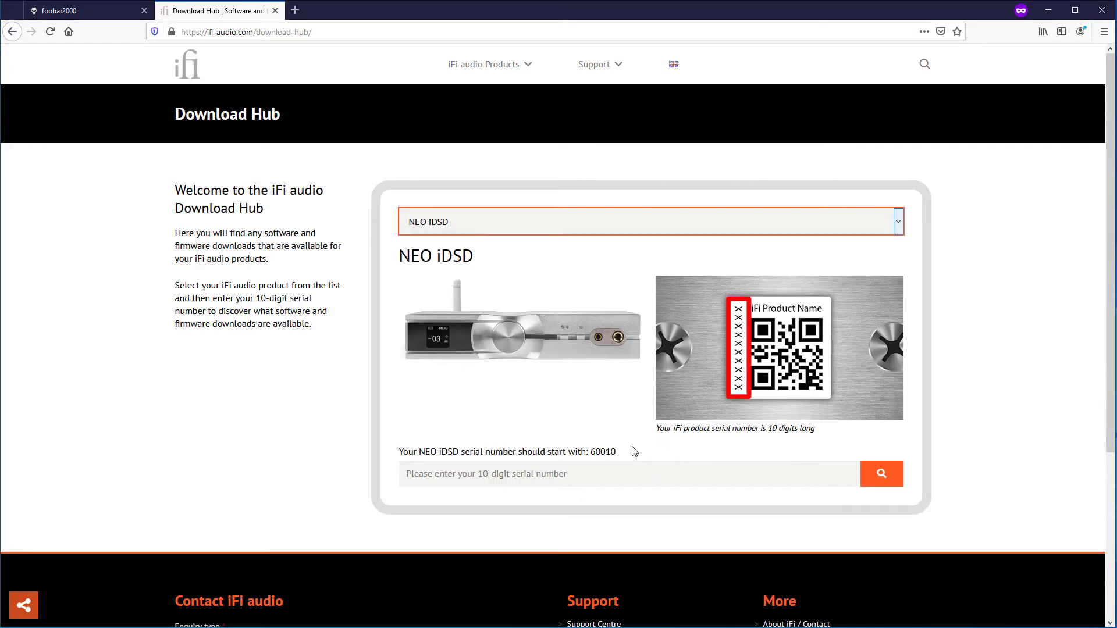
{"action": "left_click", "coordinate": [717, 475]}
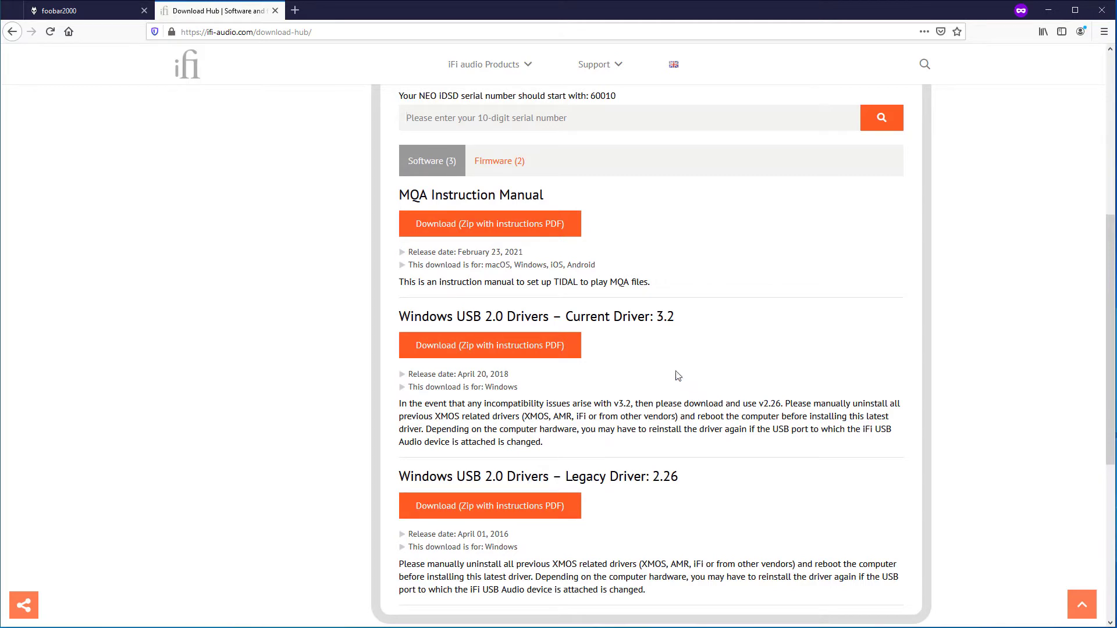
Download the current Windows USB 2.0 driver 3.2 zip and save it to disk
{"action": "left_click", "coordinate": [438, 349]}
{"action": "left_click", "coordinate": [464, 342]}
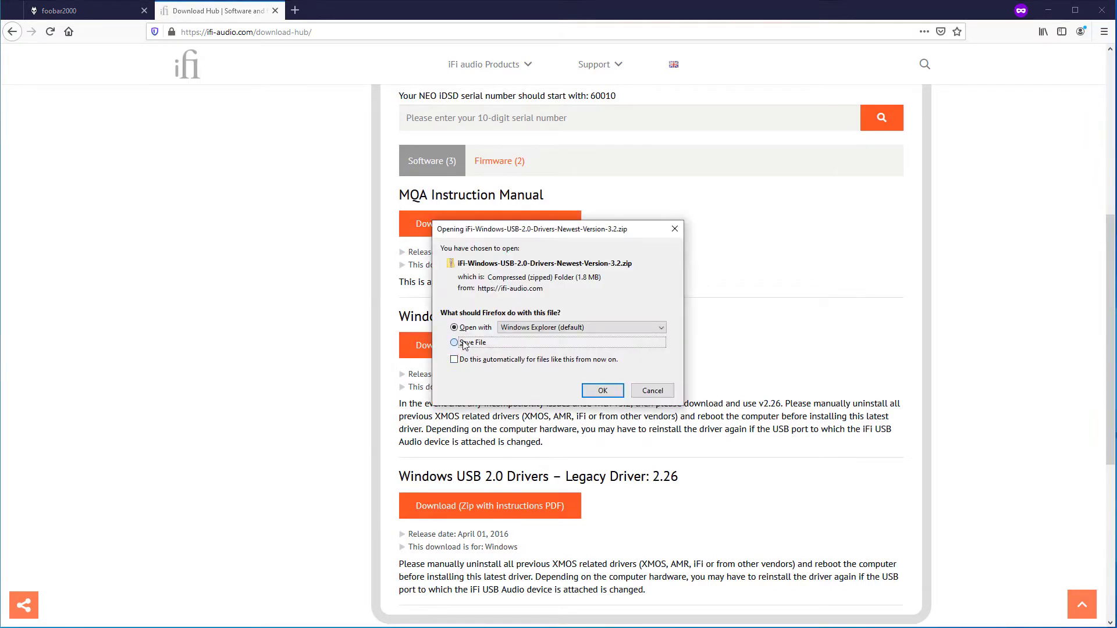
{"action": "left_click", "coordinate": [601, 392]}
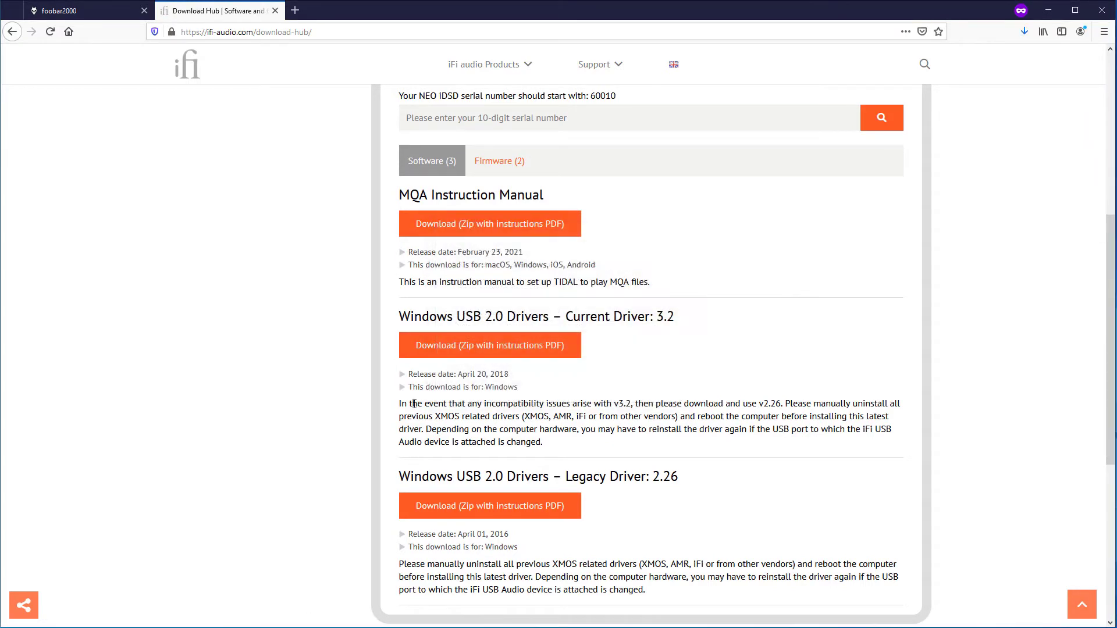
Open the downloaded iFi-Windows-USB-2.0-Drivers-Newest-Version-3.2.zip and extract all its contents into the default folder
{"action": "left_click", "coordinate": [1023, 31]}
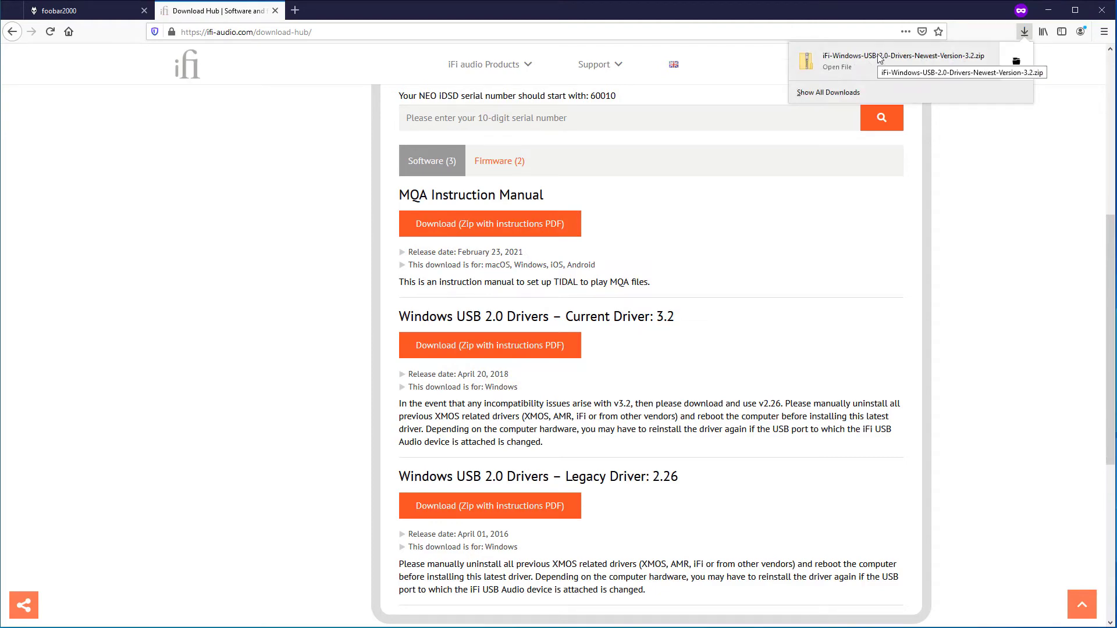
{"action": "left_click", "coordinate": [879, 58]}
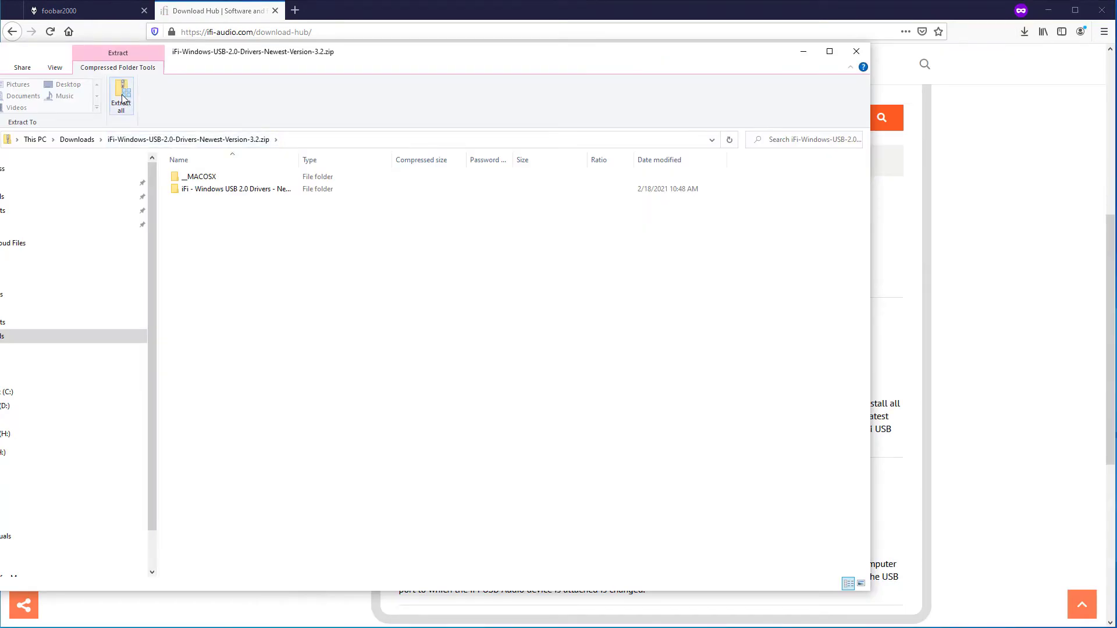
{"action": "left_click", "coordinate": [120, 93]}
{"action": "left_click", "coordinate": [850, 525]}
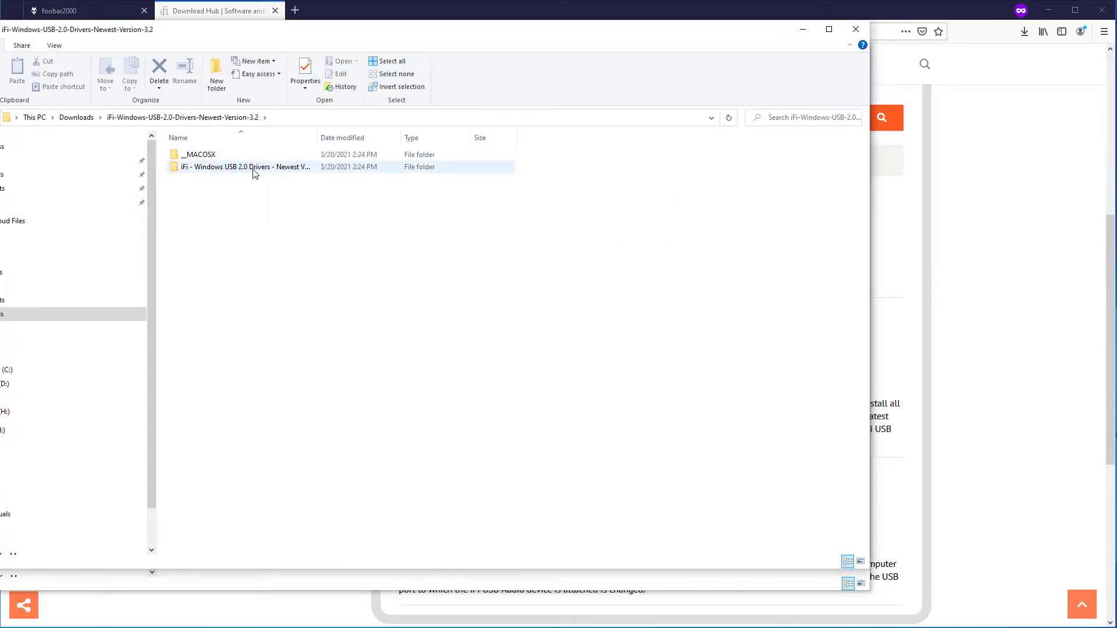
Run iFi (by AMR) HD USB Audio Driver 3.20.exe from the extracted iFi Windows USB 2.0 Drivers folder
{"action": "double_click", "coordinate": [252, 173]}
{"action": "left_click", "coordinate": [261, 171]}
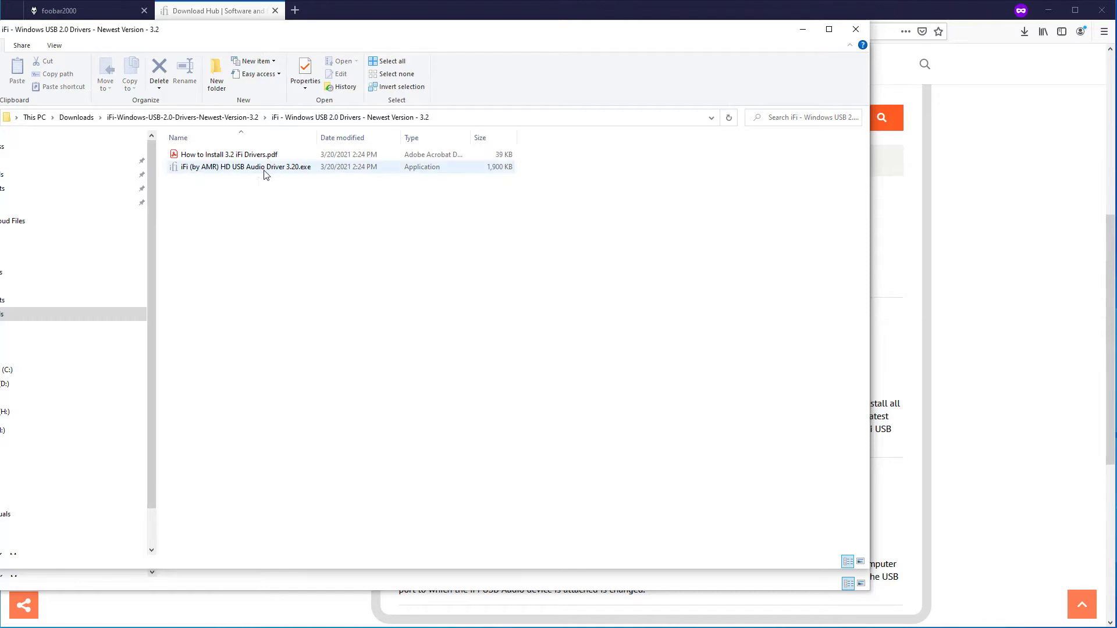
{"action": "double_click", "coordinate": [261, 170]}
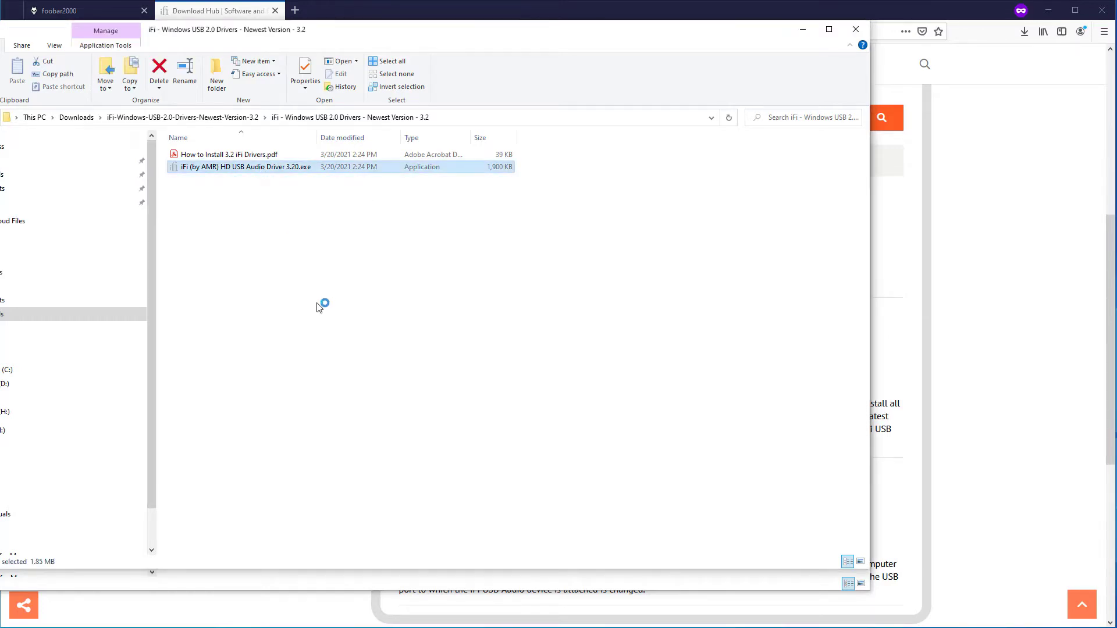
Uninstall the existing USB HD Audio Driver, install v3.20.0 in the default destination folder, and finish the setup
{"action": "left_click", "coordinate": [567, 420]}
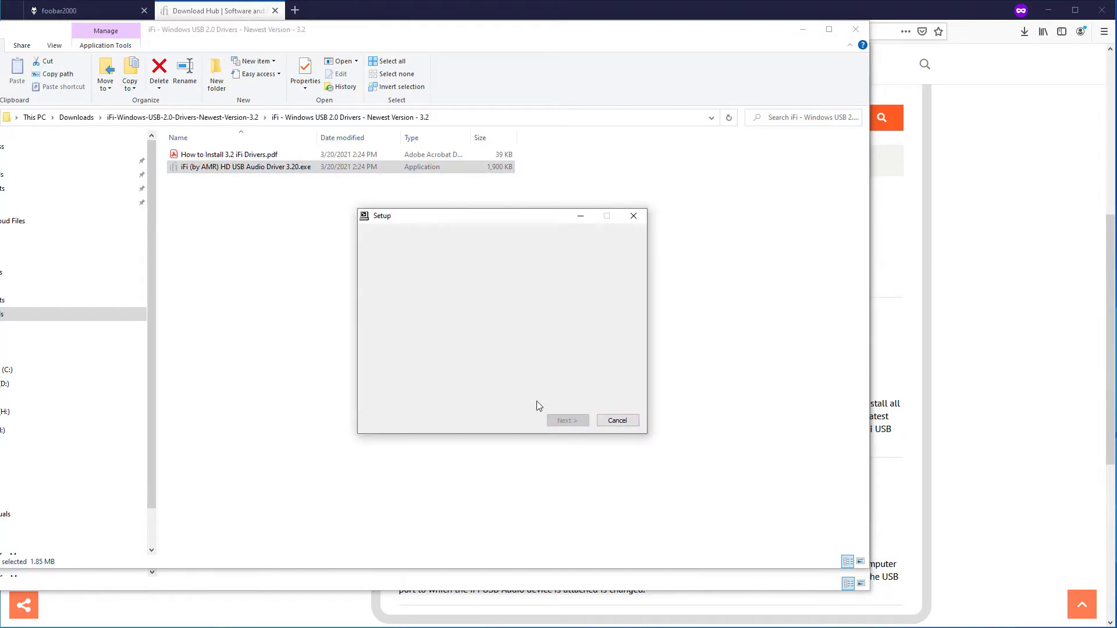
{"action": "left_click", "coordinate": [423, 395]}
{"action": "left_click", "coordinate": [567, 420]}
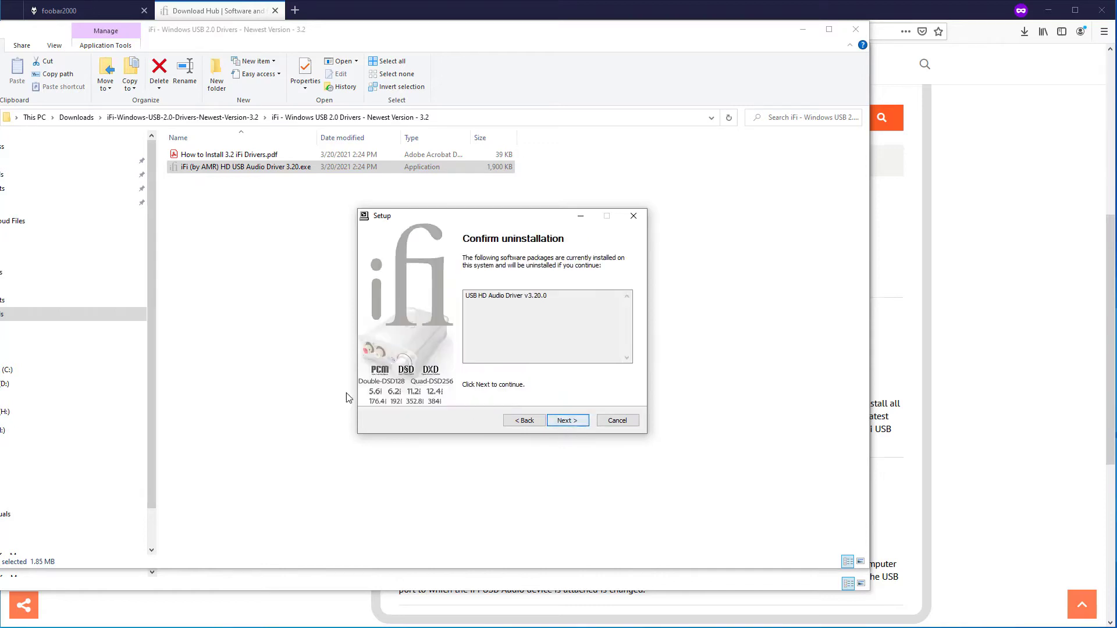
{"action": "left_click", "coordinate": [569, 420]}
{"action": "left_click", "coordinate": [569, 419]}
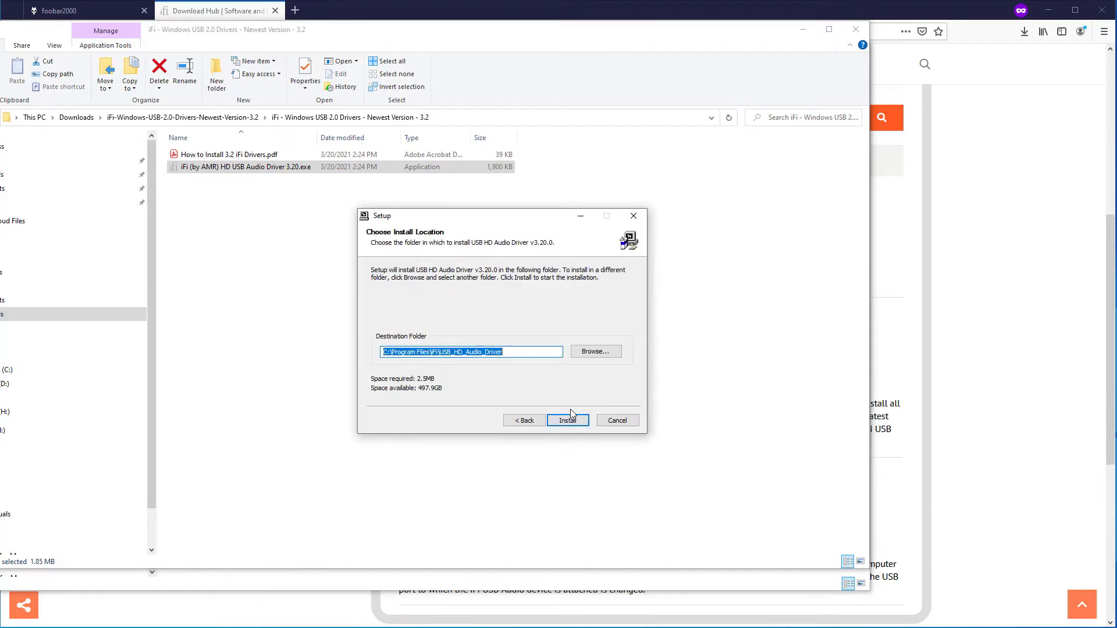
{"action": "left_click", "coordinate": [571, 417]}
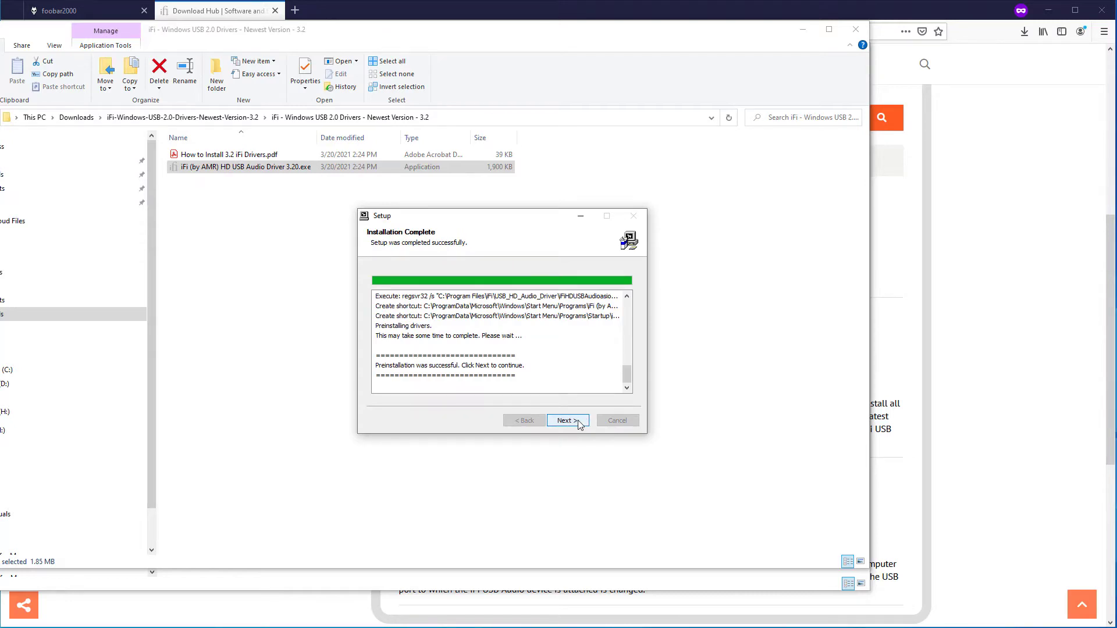
{"action": "left_click", "coordinate": [579, 424]}
{"action": "key", "text": "Return"}
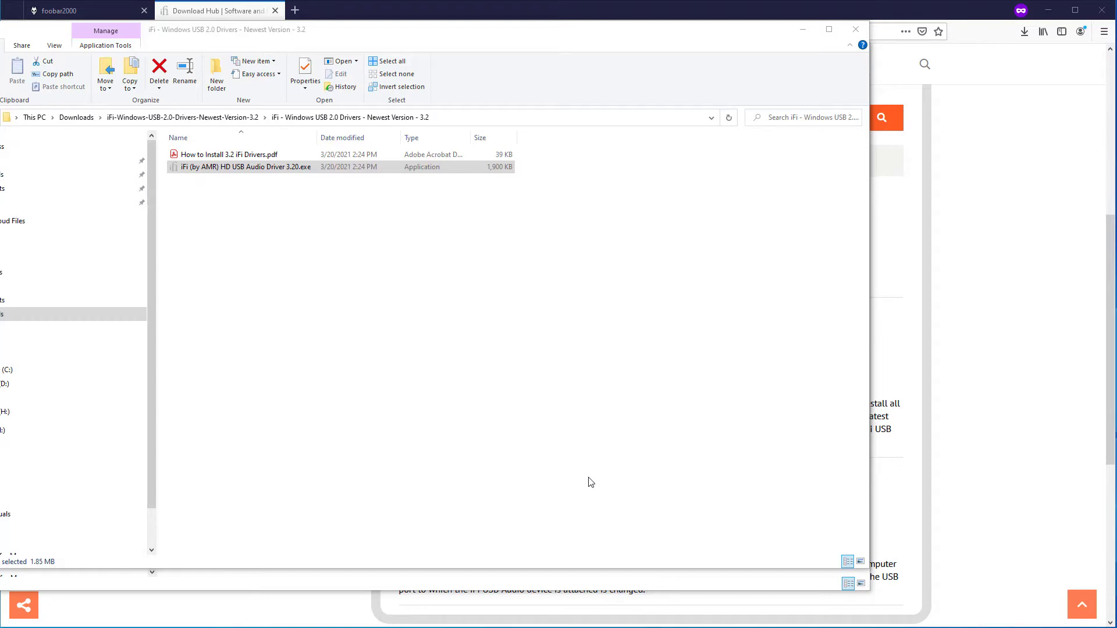
Return to the foobar2000 website and download the stable foobar2000 v1.6.4 installer, saving the file
{"action": "left_click", "coordinate": [682, 405]}
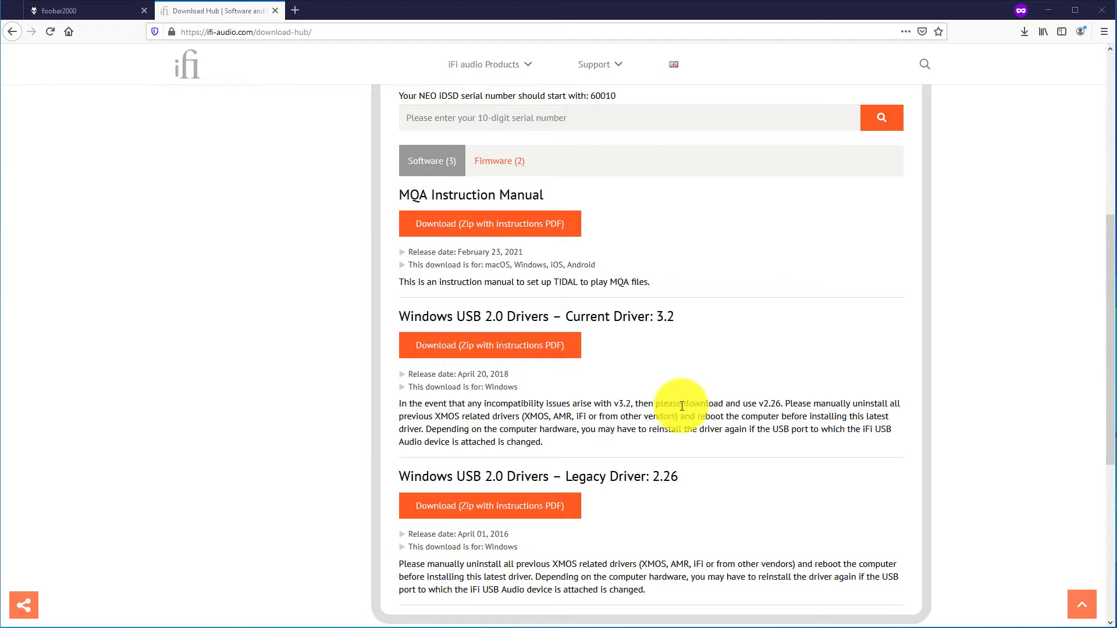
{"action": "left_click", "coordinate": [58, 13]}
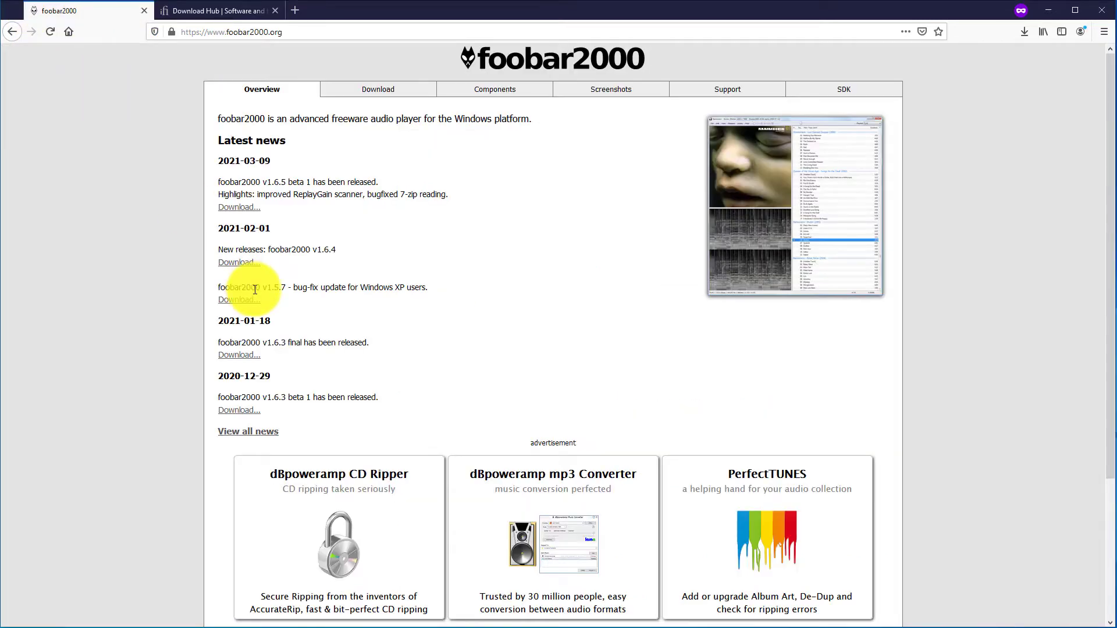
{"action": "left_click_drag", "start_coordinate": [343, 250], "coordinate": [270, 251]}
{"action": "left_click", "coordinate": [276, 186]}
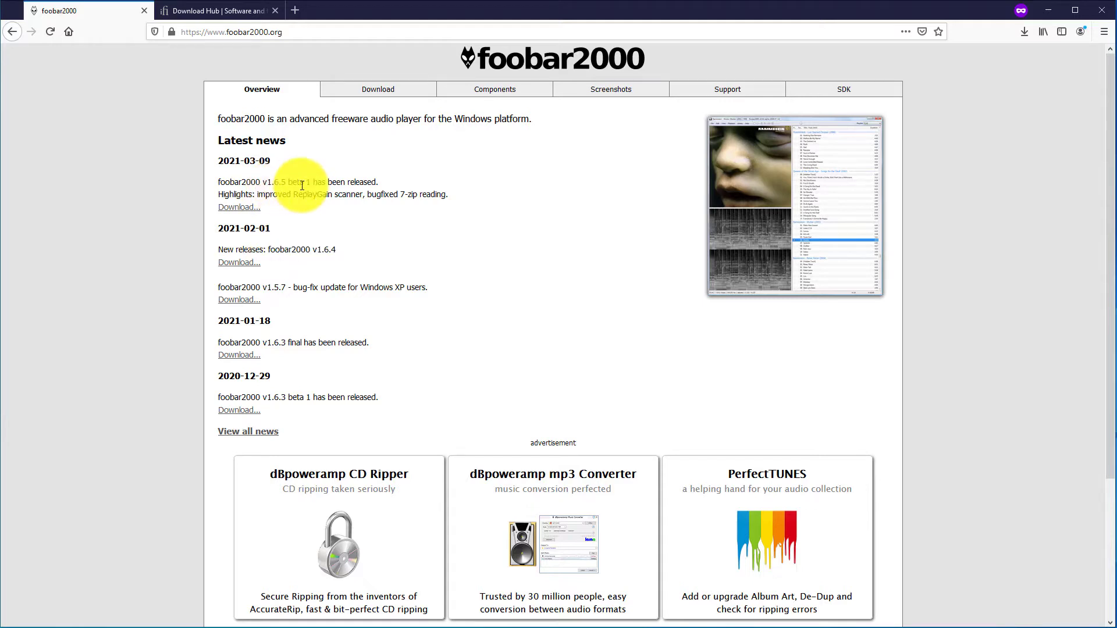
{"action": "left_click", "coordinate": [239, 263]}
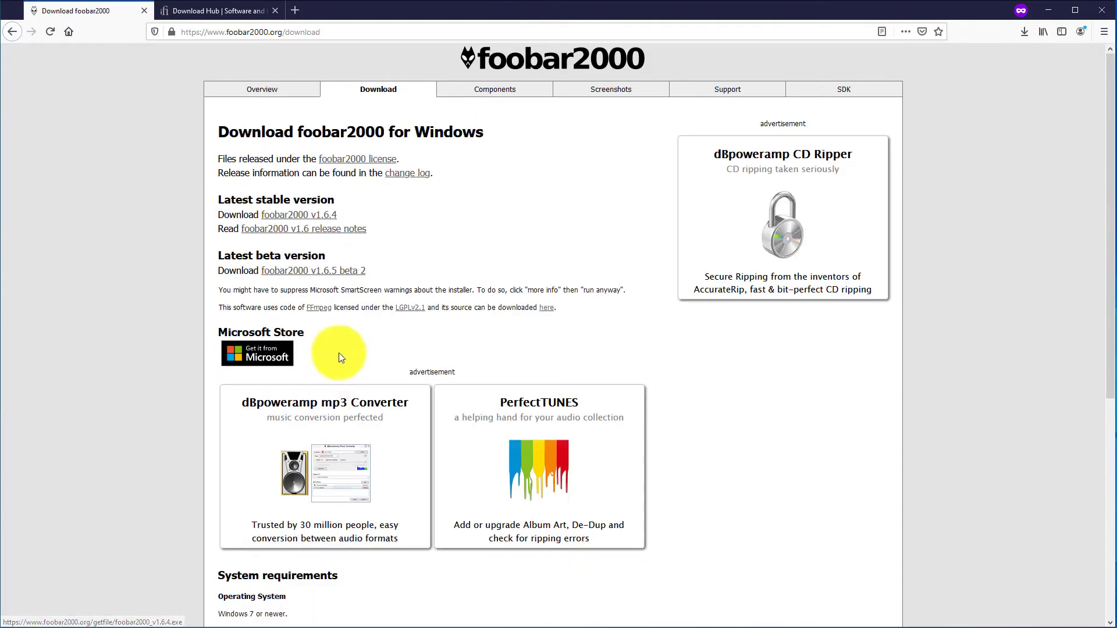
{"action": "left_click", "coordinate": [316, 218]}
{"action": "left_click", "coordinate": [608, 354]}
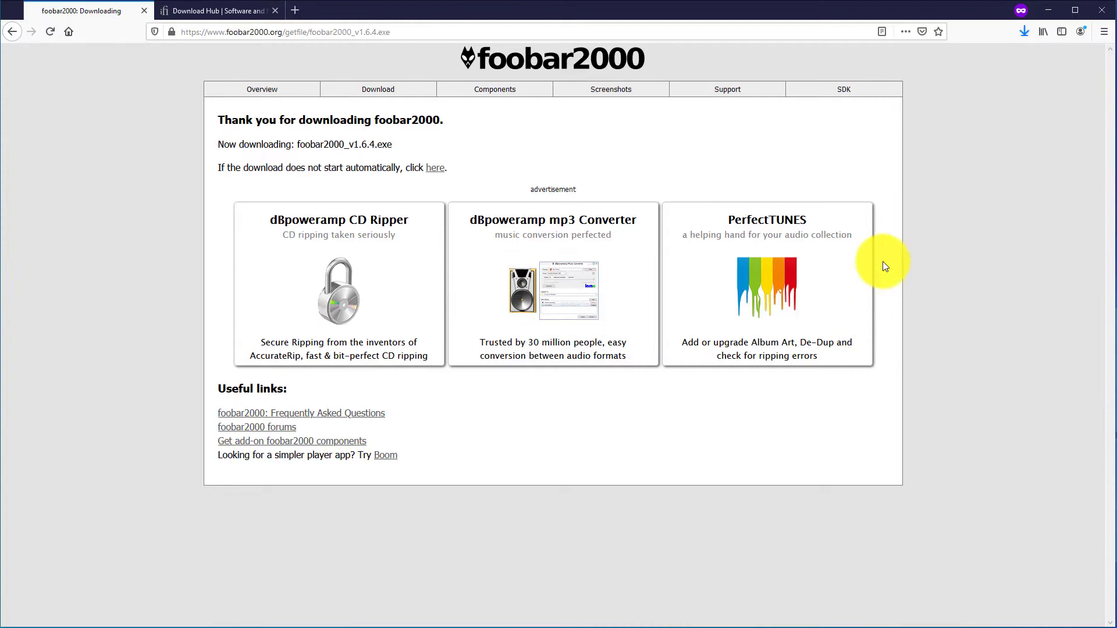
Run foobar2000_v1.6.4.exe, accept the license, and complete a standard installation with the Full component set
{"action": "left_click", "coordinate": [1024, 36]}
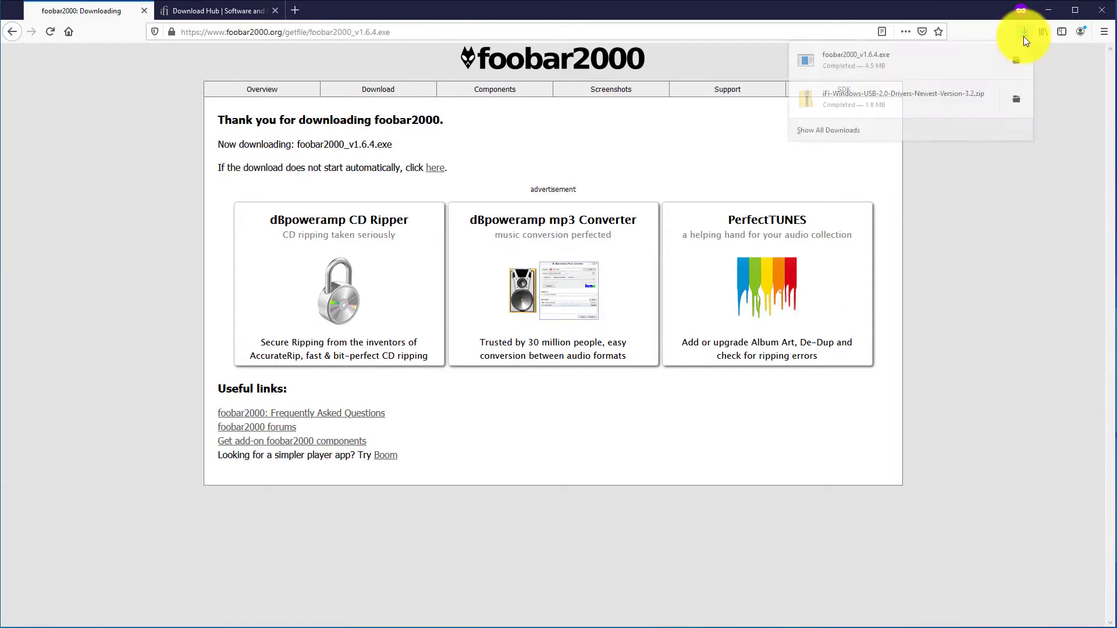
{"action": "left_click", "coordinate": [881, 55]}
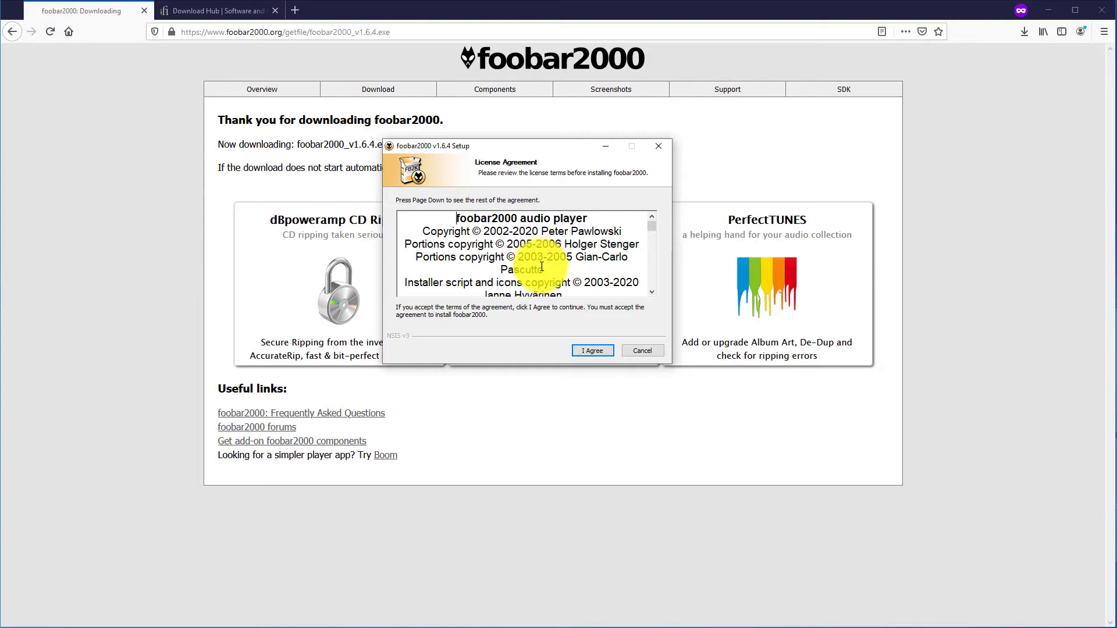
{"action": "left_click", "coordinate": [594, 352]}
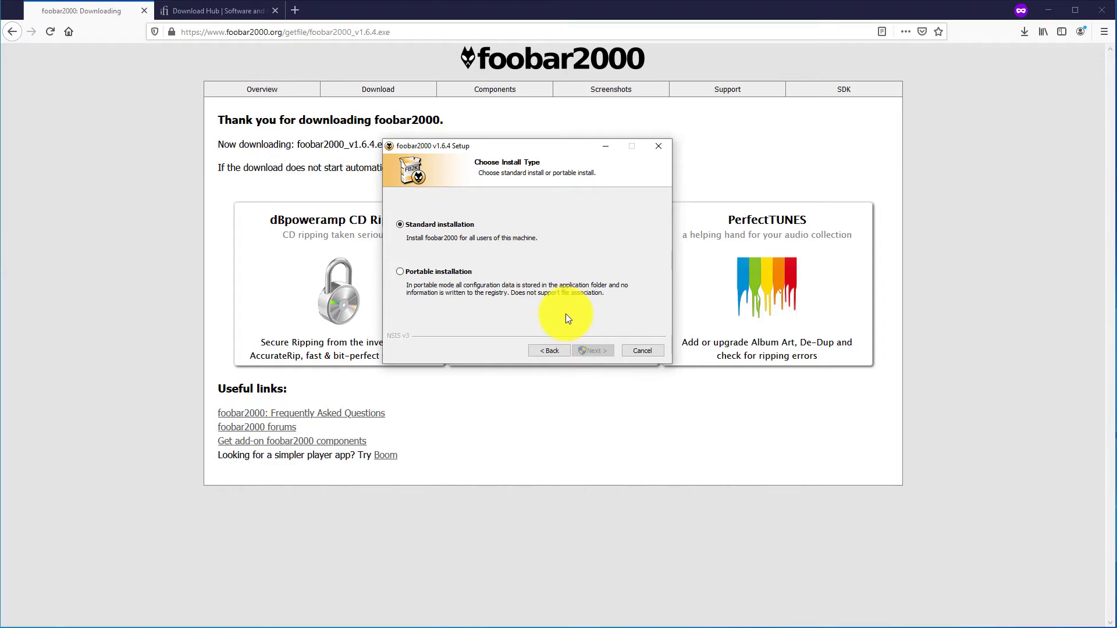
{"action": "left_click", "coordinate": [593, 351]}
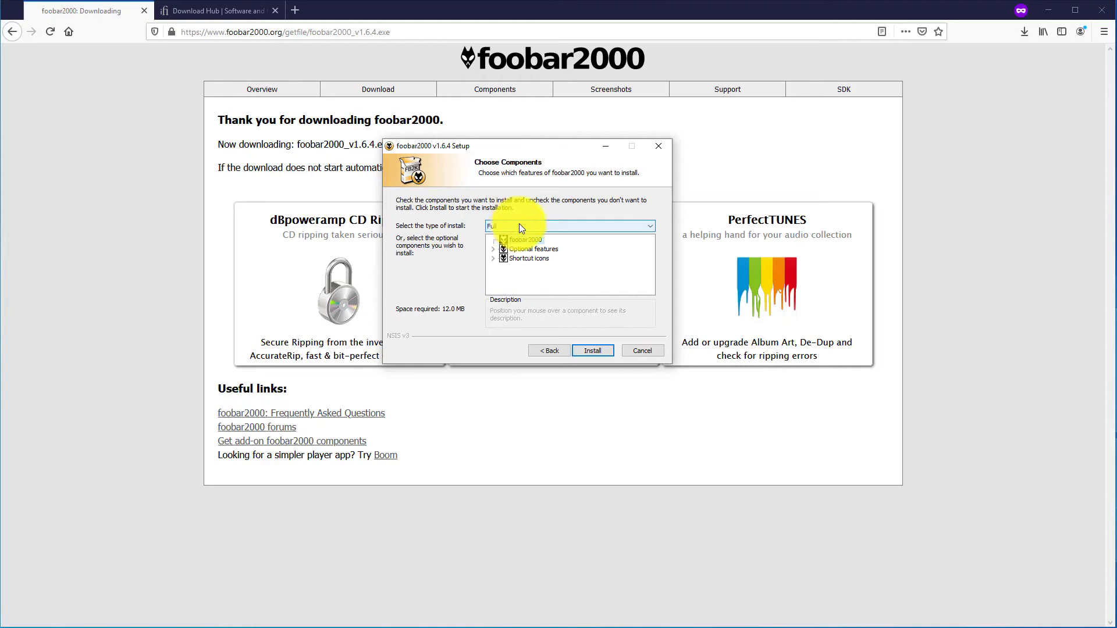
{"action": "left_click", "coordinate": [591, 349]}
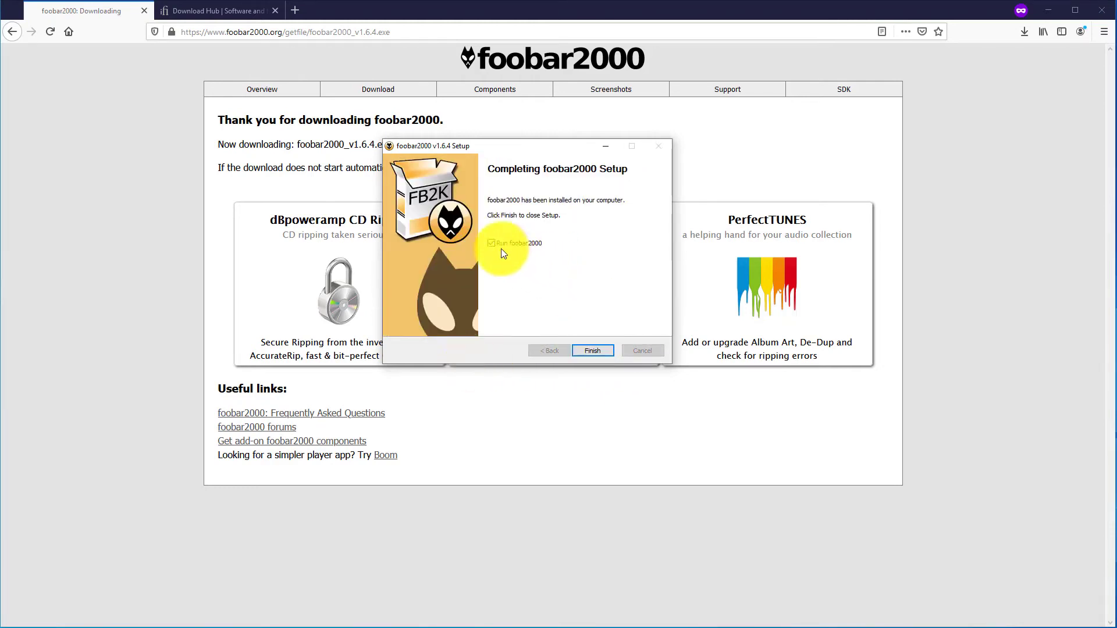
{"action": "left_click", "coordinate": [593, 351]}
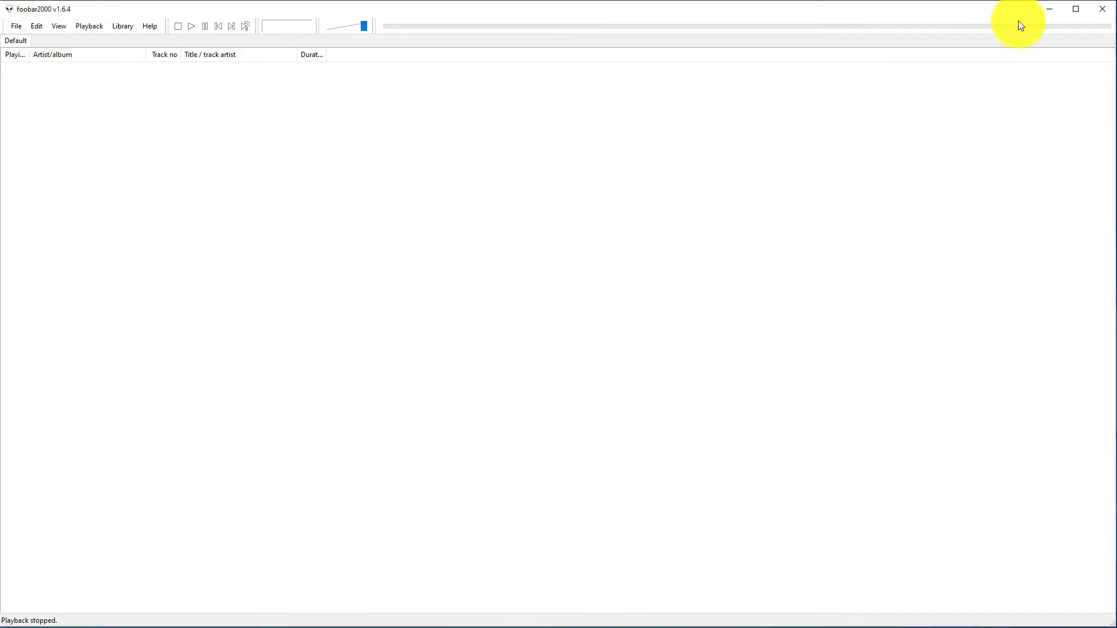
Minimize foobar2000 and download the Super Audio CD Decoder plugin foo_input_sacd-1.3.4.zip from its SourceForge page
{"action": "left_click", "coordinate": [1046, 9]}
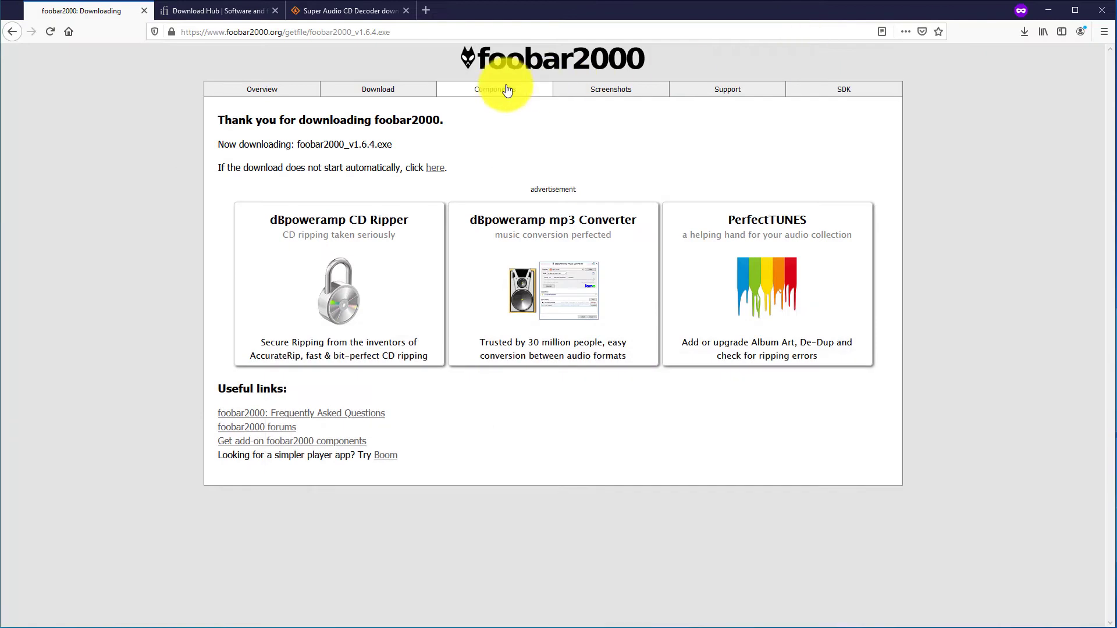
{"action": "left_click", "coordinate": [346, 12]}
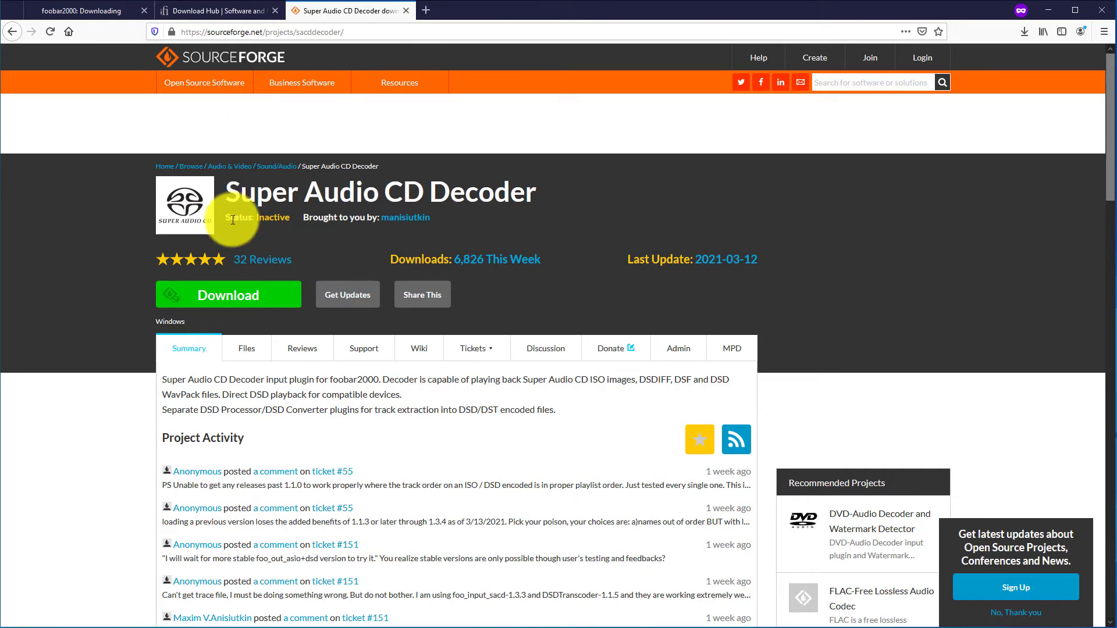
{"action": "left_click", "coordinate": [240, 295]}
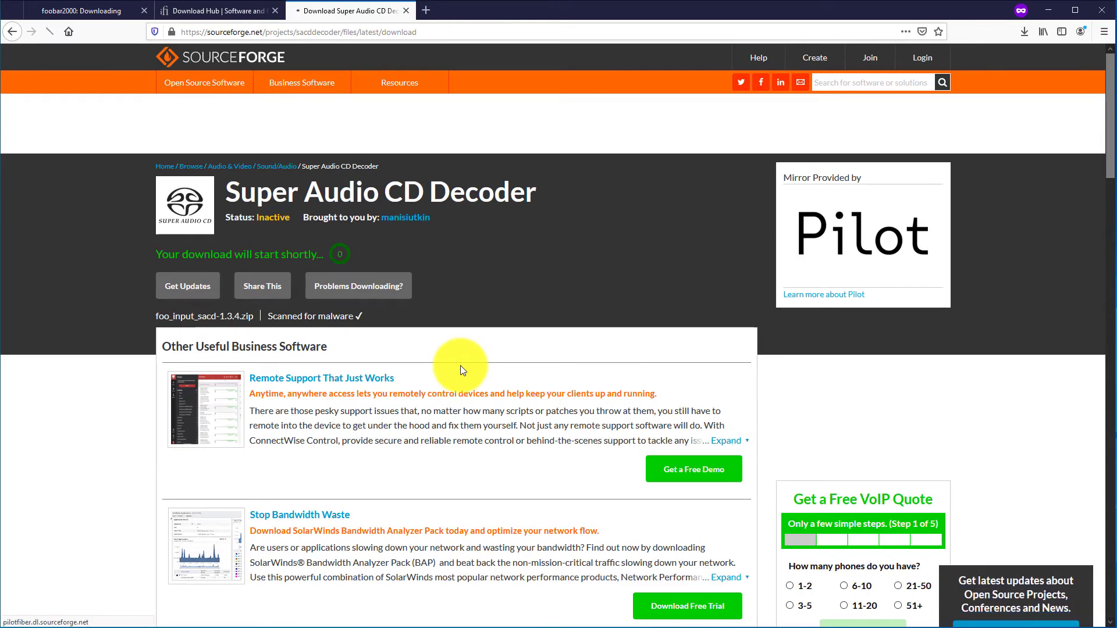
{"action": "left_click", "coordinate": [600, 385]}
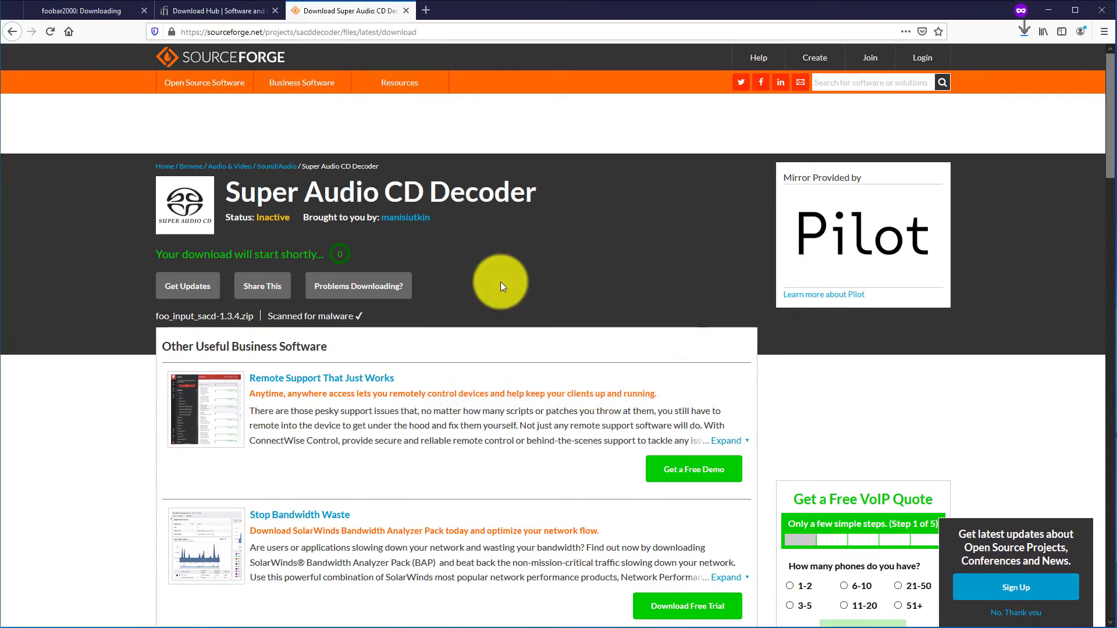
Open the downloaded foo_input_sacd-1.3.4.zip and extract all its contents to the foo_input_sacd-1.3.4 folder in Downloads
{"action": "left_click", "coordinate": [1023, 33]}
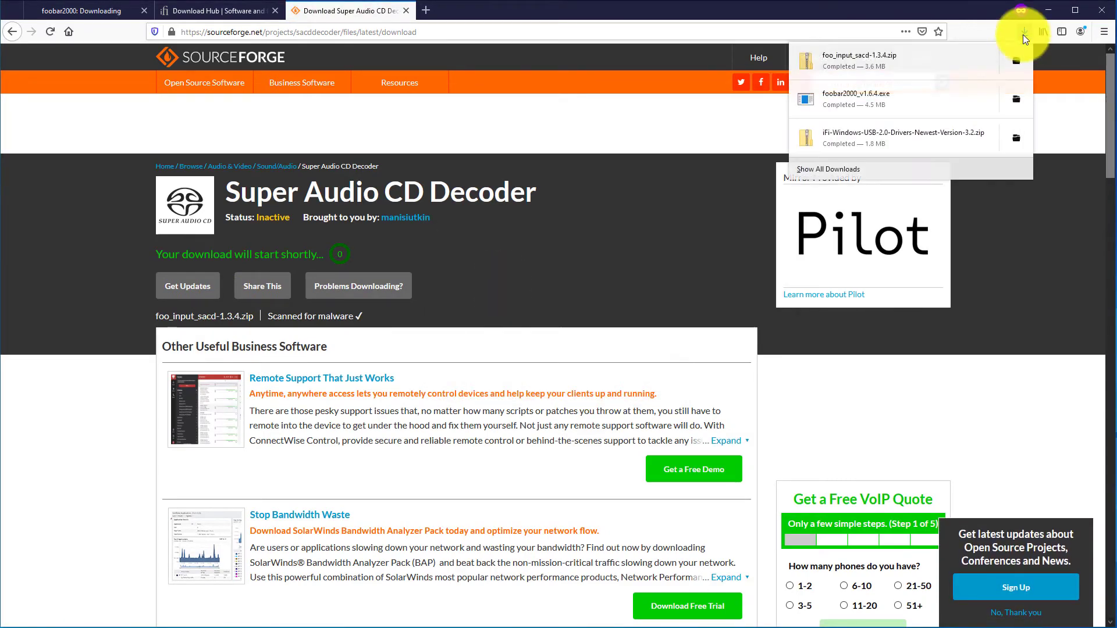
{"action": "left_click", "coordinate": [943, 63]}
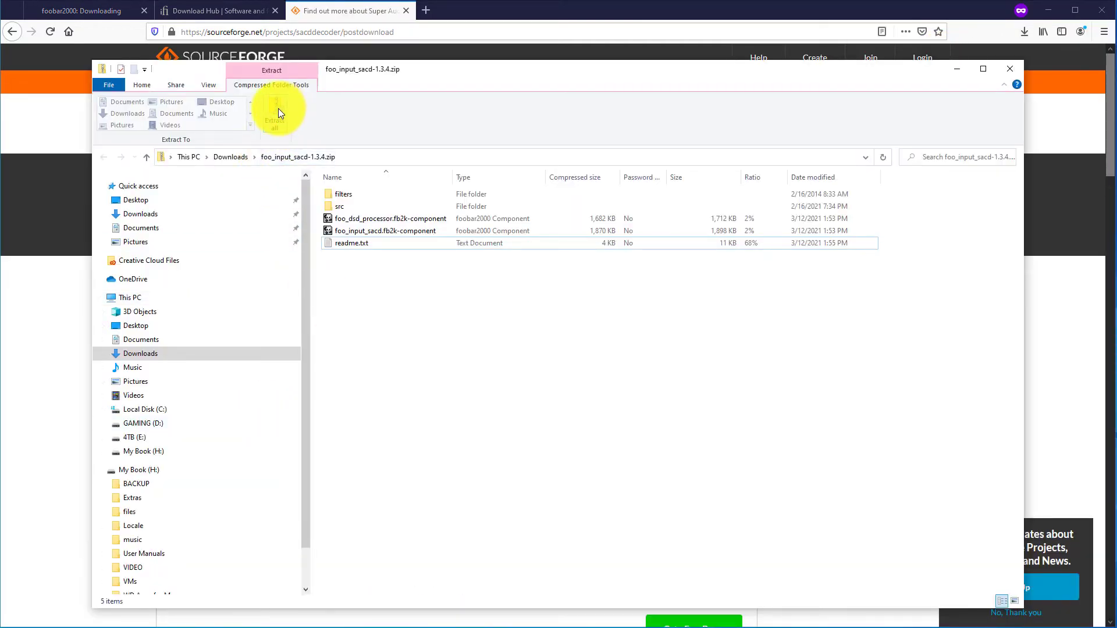
{"action": "left_click", "coordinate": [275, 111]}
{"action": "left_click", "coordinate": [634, 449]}
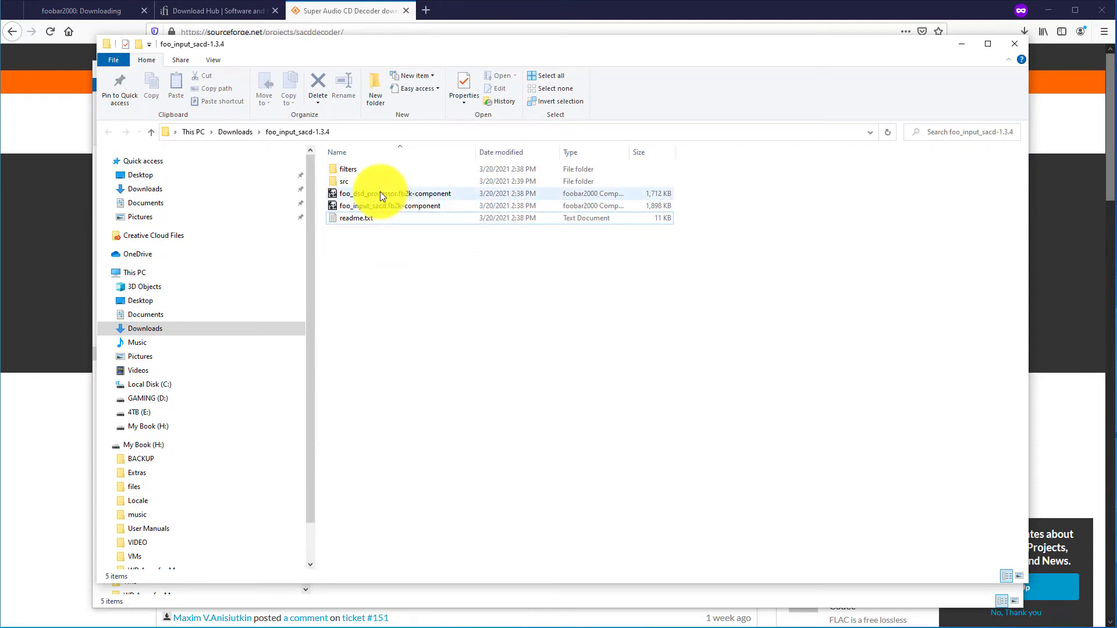
Install the foo_dsd_processor and foo_input_sacd components in foobar2000's preferences, apply the changes and restart the player
{"action": "double_click", "coordinate": [384, 193]}
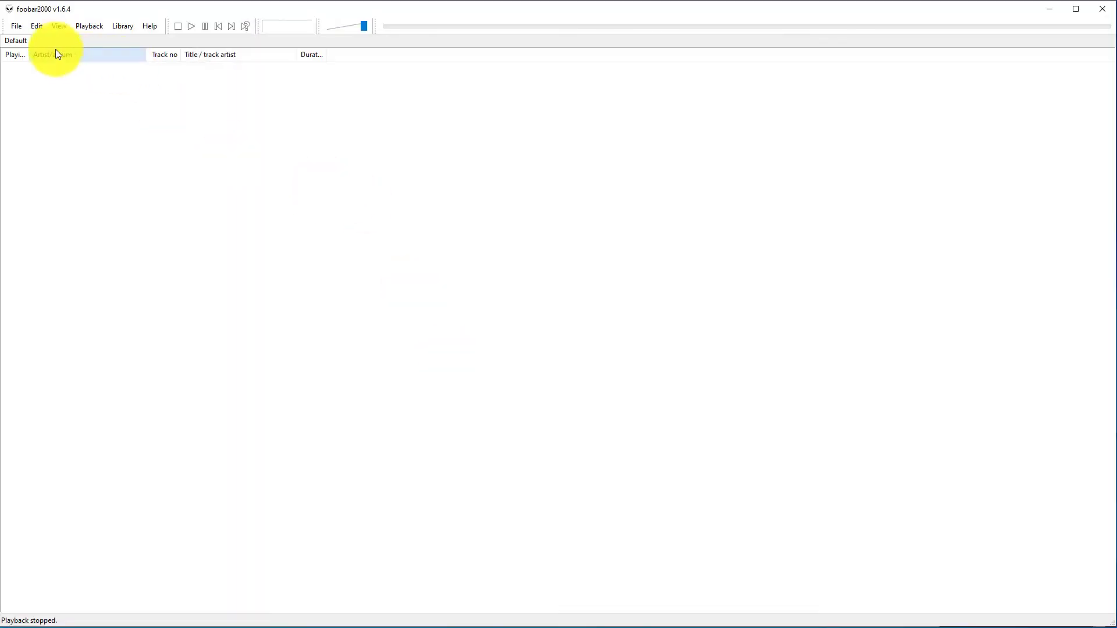
{"action": "left_click", "coordinate": [16, 27]}
{"action": "left_click", "coordinate": [52, 153]}
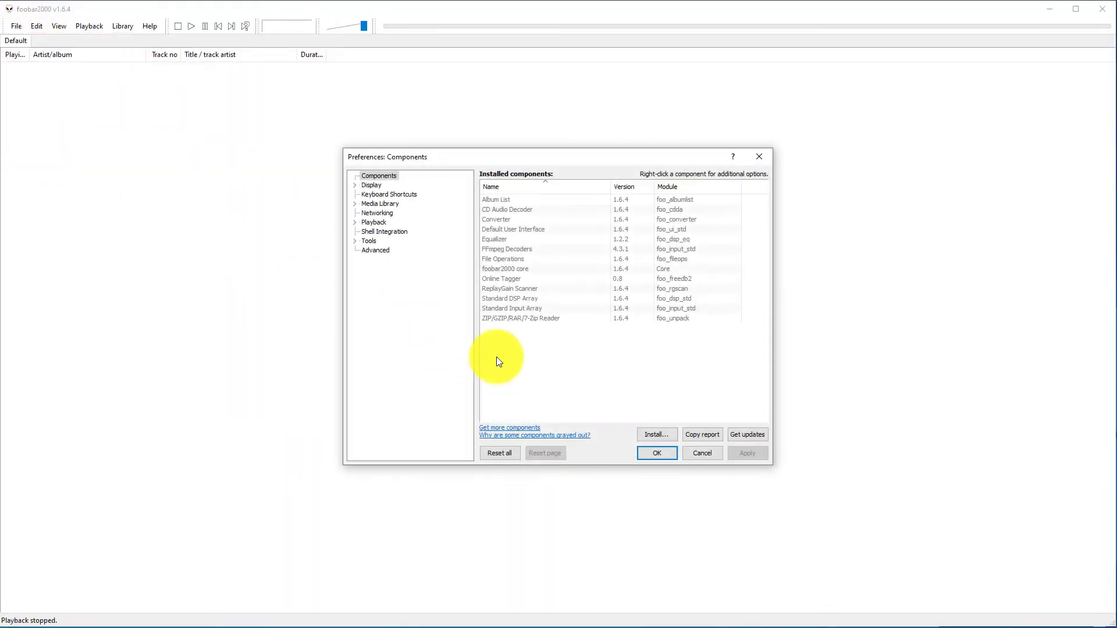
{"action": "left_click", "coordinate": [671, 434]}
{"action": "left_click", "coordinate": [165, 167]}
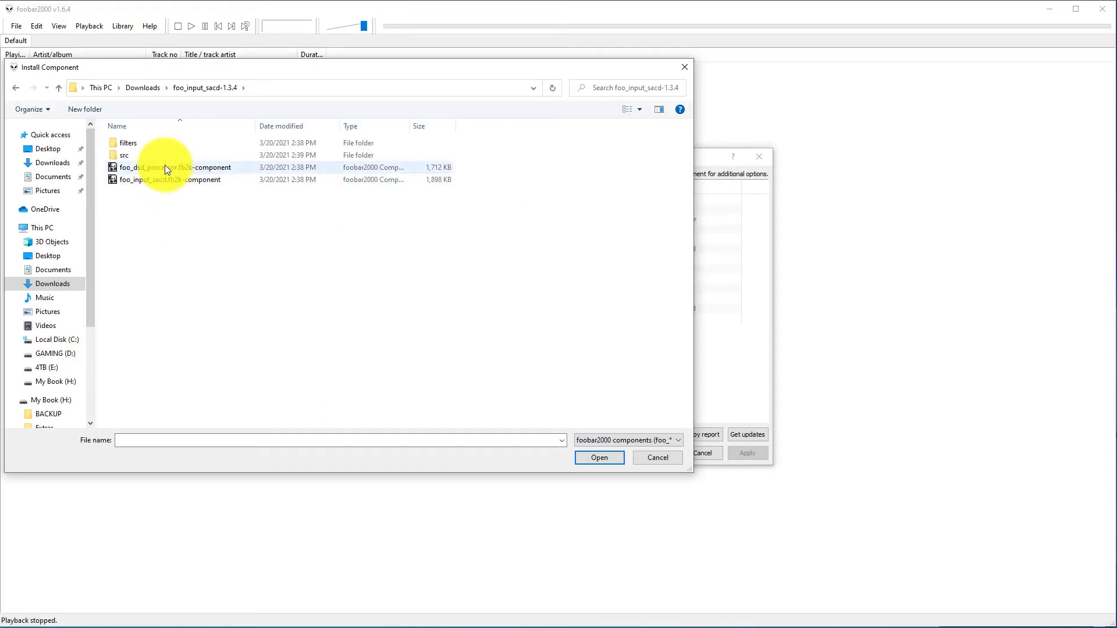
{"action": "left_click", "coordinate": [162, 179], "text": "ctrl"}
{"action": "left_click", "coordinate": [594, 459]}
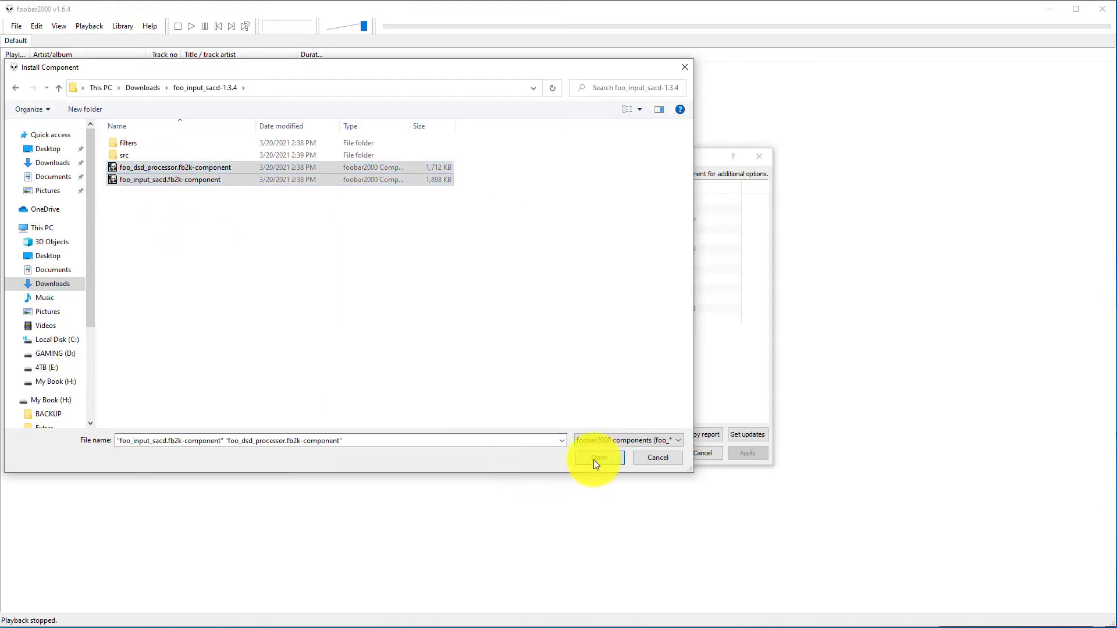
{"action": "left_click", "coordinate": [748, 454]}
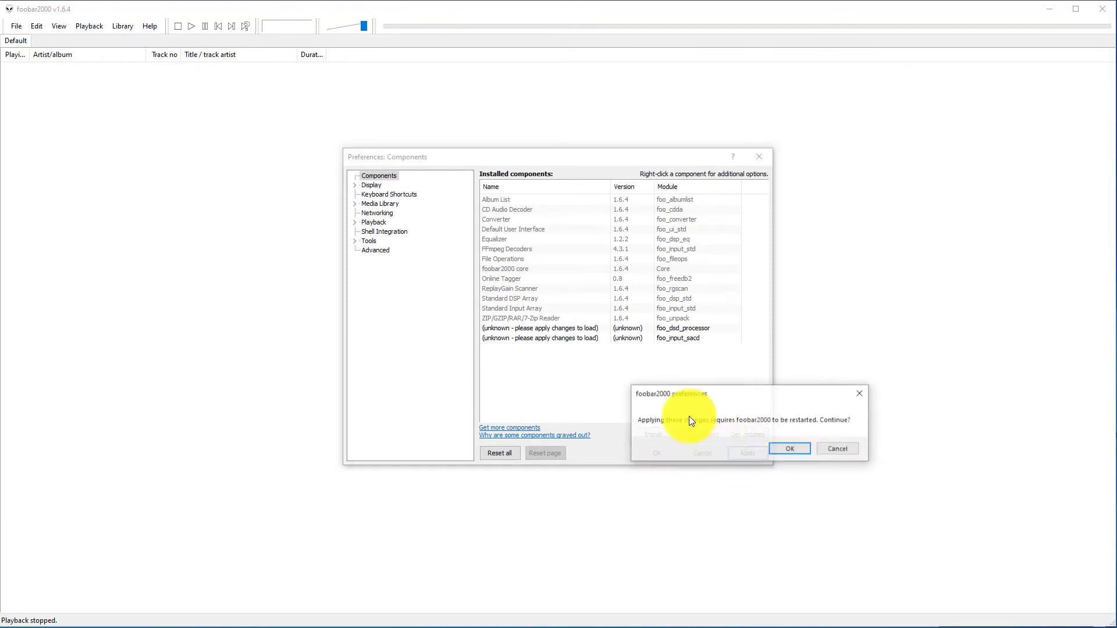
{"action": "left_click", "coordinate": [795, 451]}
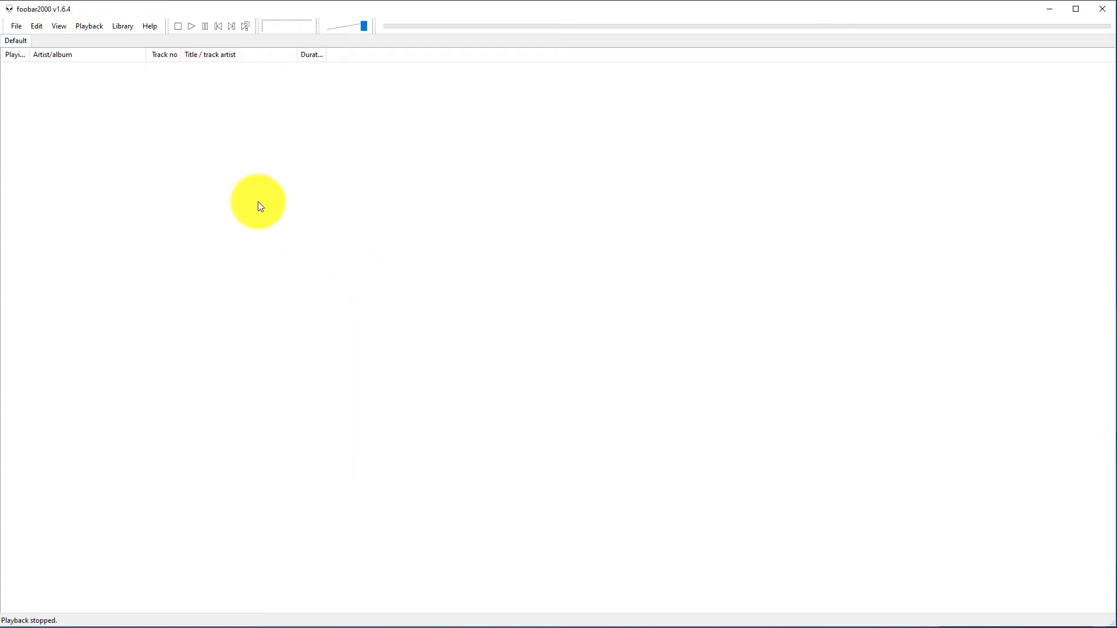
Enable Use DSD Processor in the DSD Processor preferences and apply the change
{"action": "left_click", "coordinate": [18, 26]}
{"action": "left_click", "coordinate": [45, 154]}
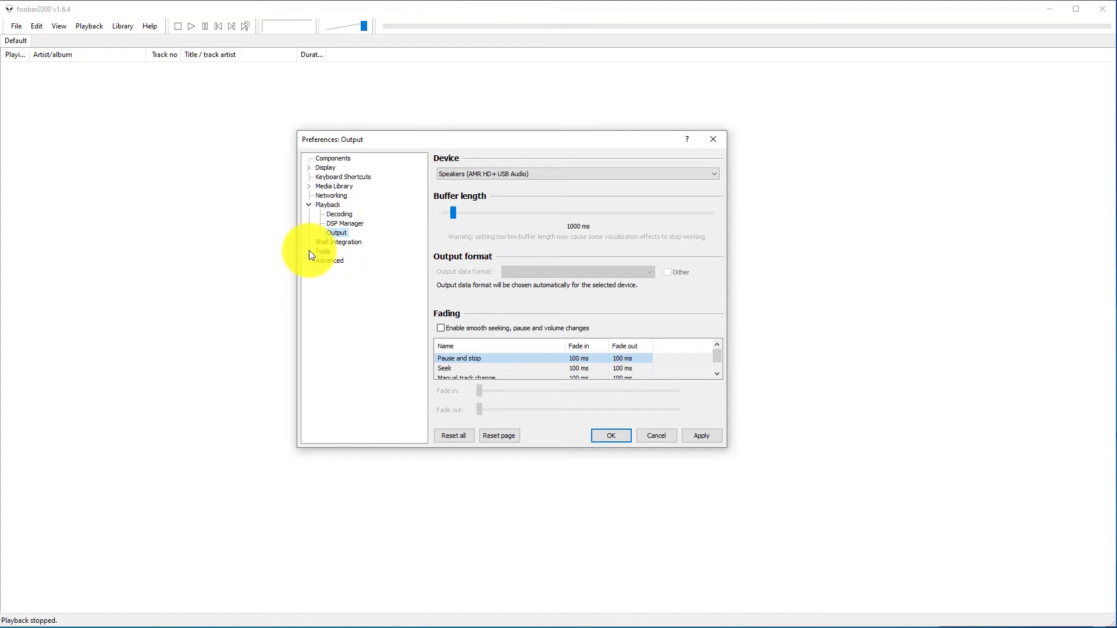
{"action": "left_click", "coordinate": [309, 252]}
{"action": "left_click", "coordinate": [345, 262]}
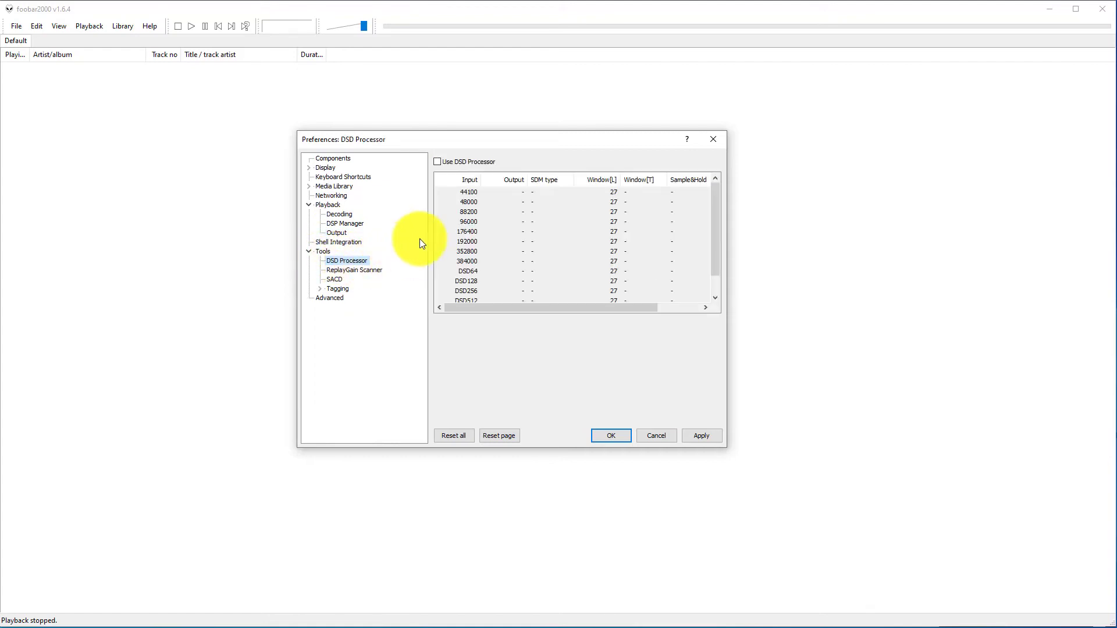
{"action": "left_click", "coordinate": [438, 163]}
{"action": "left_click", "coordinate": [697, 436]}
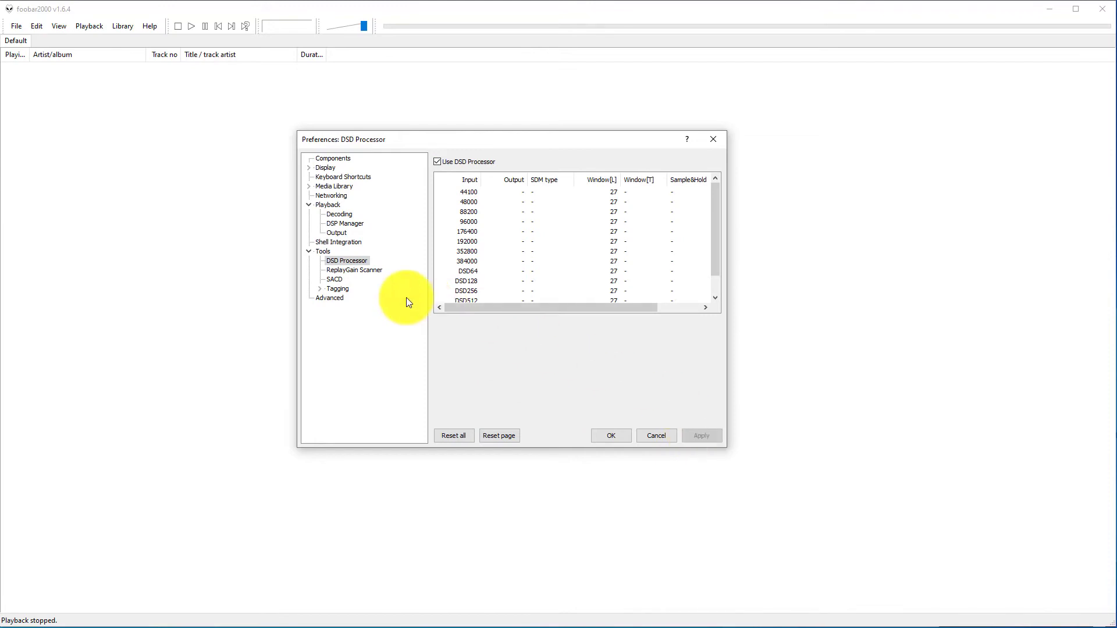
In the SACD preferences, set the output mode to DSD and the DSD processor to DSD Processor, and apply
{"action": "left_click", "coordinate": [337, 279]}
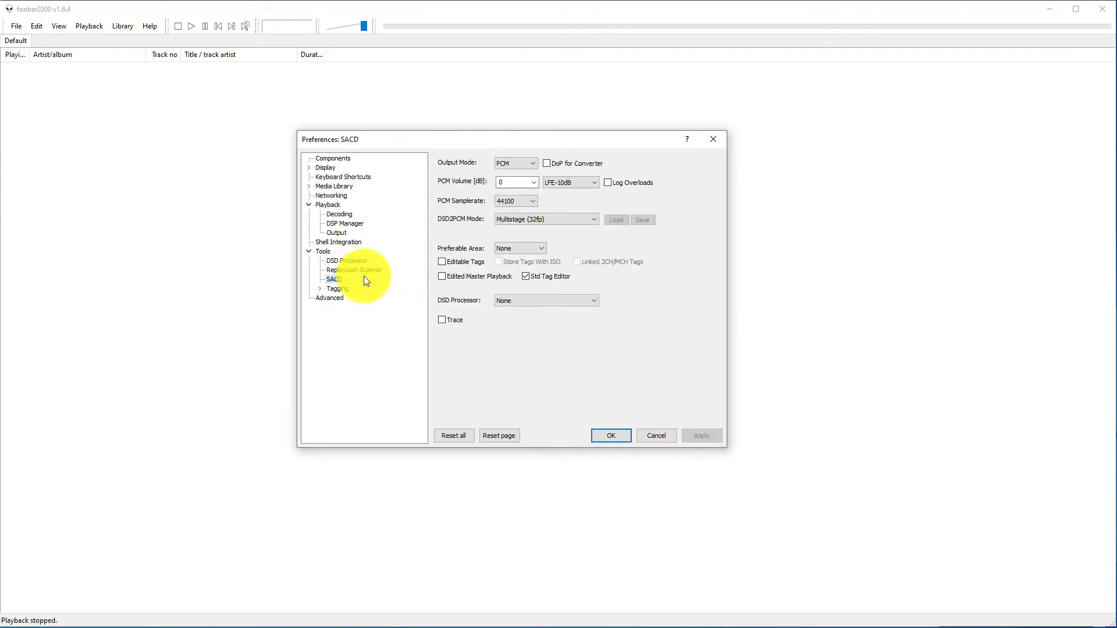
{"action": "left_click", "coordinate": [532, 162]}
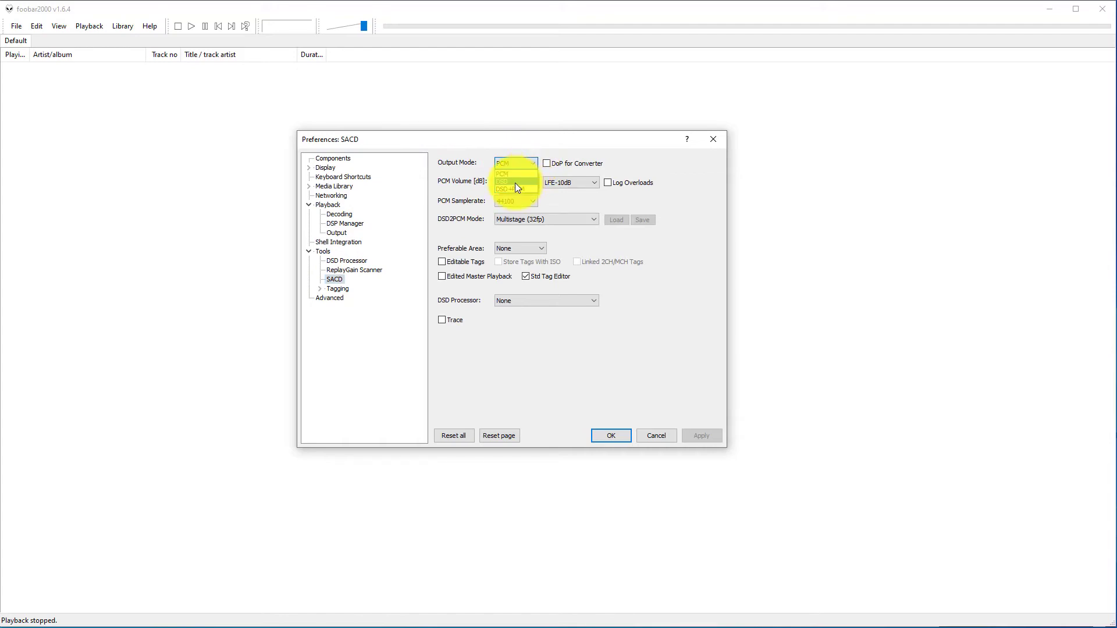
{"action": "left_click", "coordinate": [510, 183]}
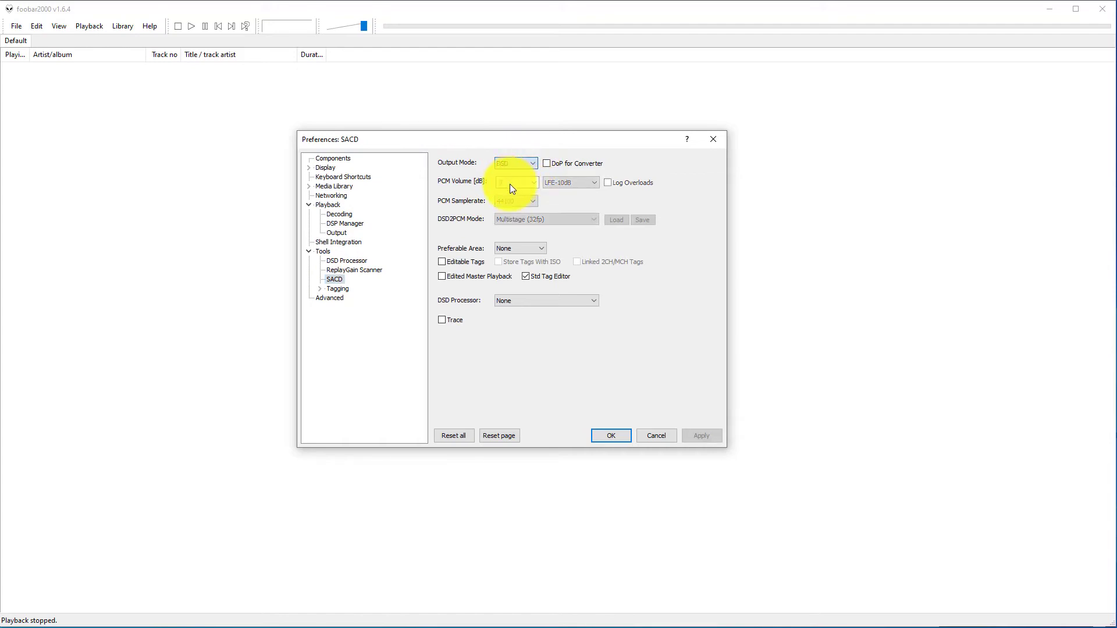
{"action": "left_click", "coordinate": [518, 299]}
{"action": "left_click", "coordinate": [518, 318]}
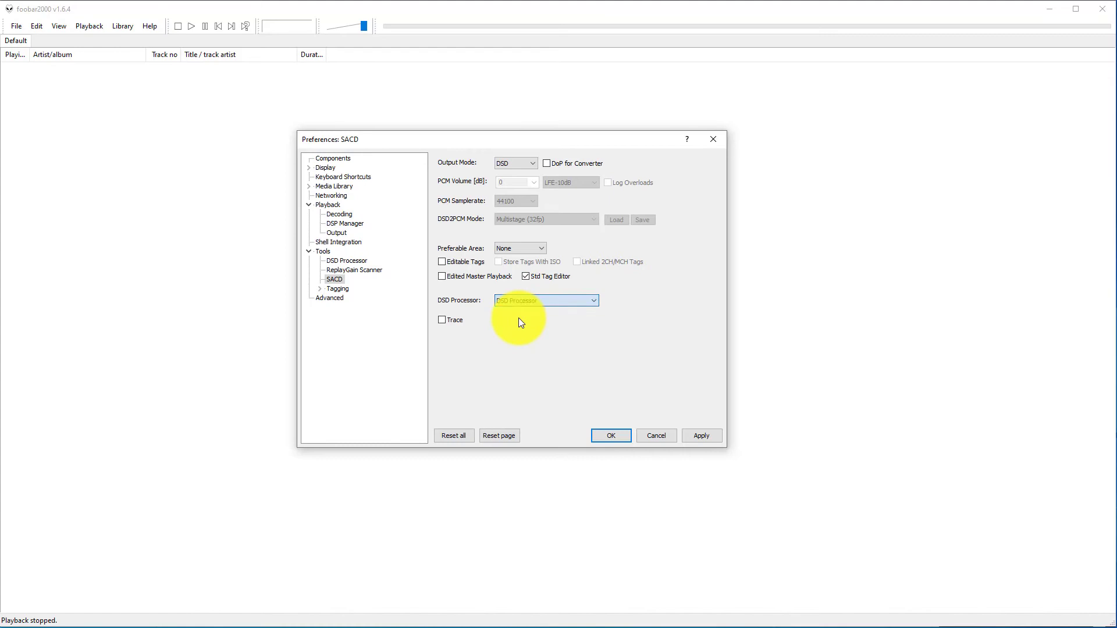
{"action": "left_click", "coordinate": [707, 438]}
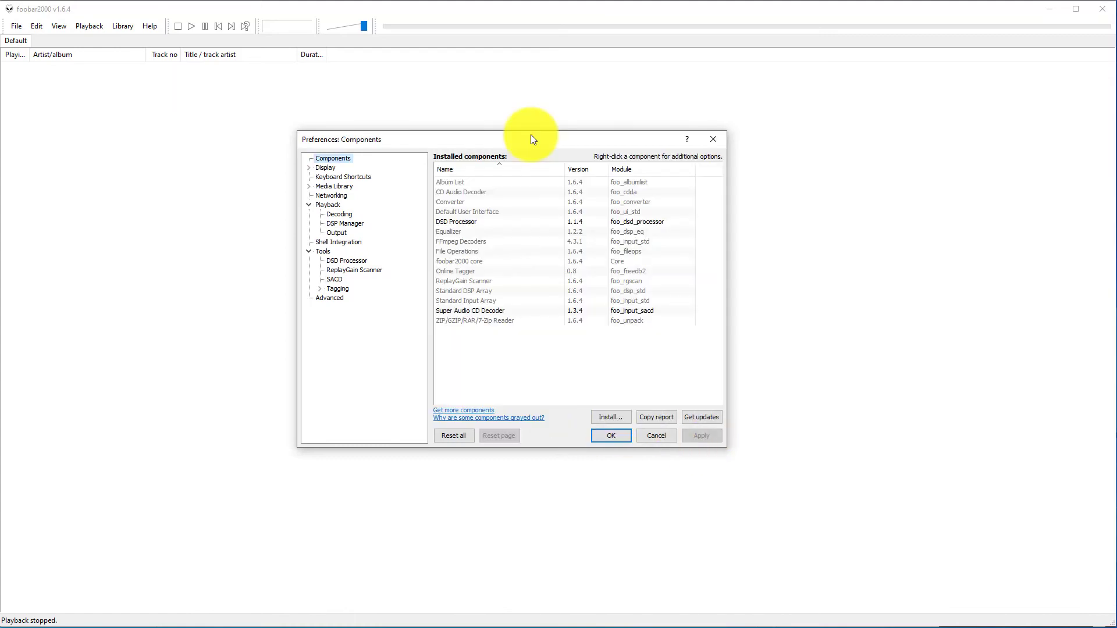
Find ASIO support 2.1.2 in foobar2000's online components repository and download it
{"action": "left_click", "coordinate": [463, 411]}
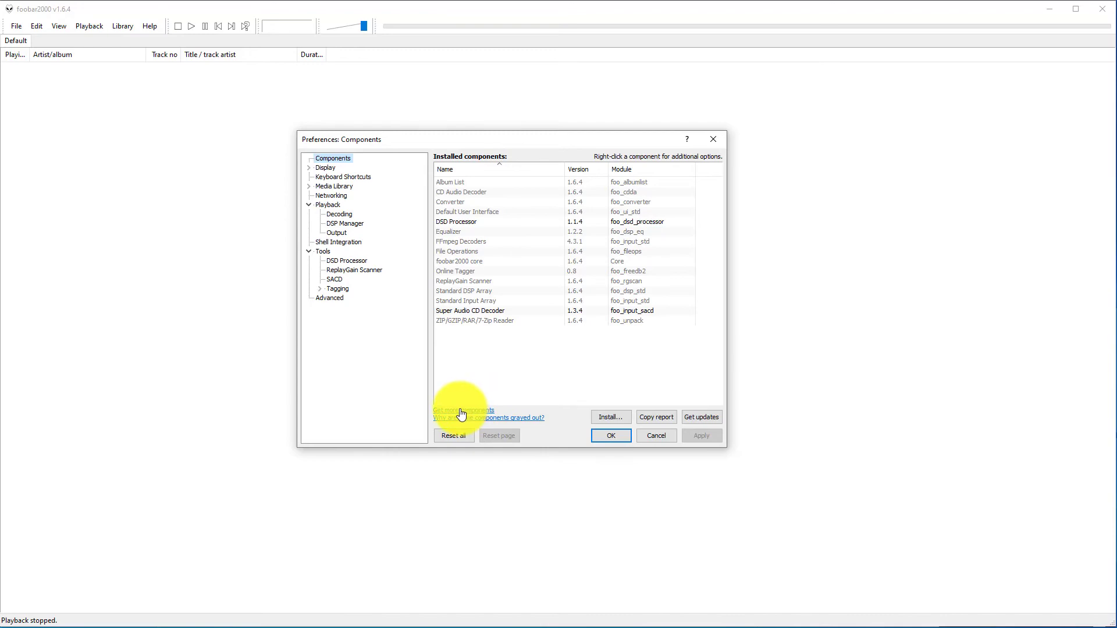
{"action": "scroll", "coordinate": [152, 386], "scroll_direction": "down", "scroll_amount": 9}
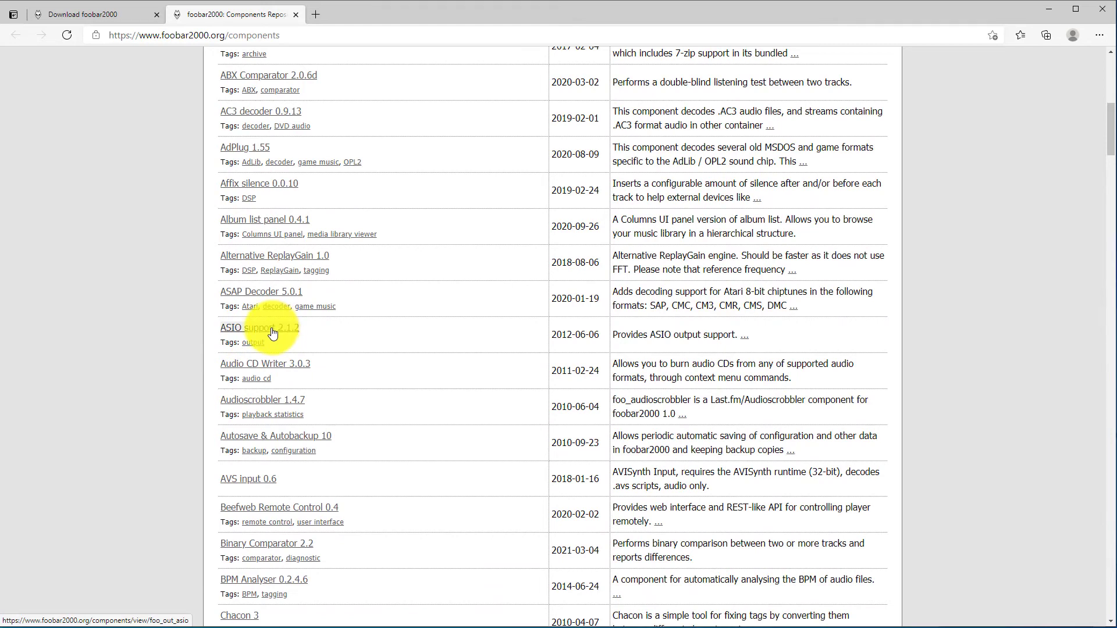
{"action": "left_click", "coordinate": [274, 332]}
{"action": "left_click", "coordinate": [241, 365]}
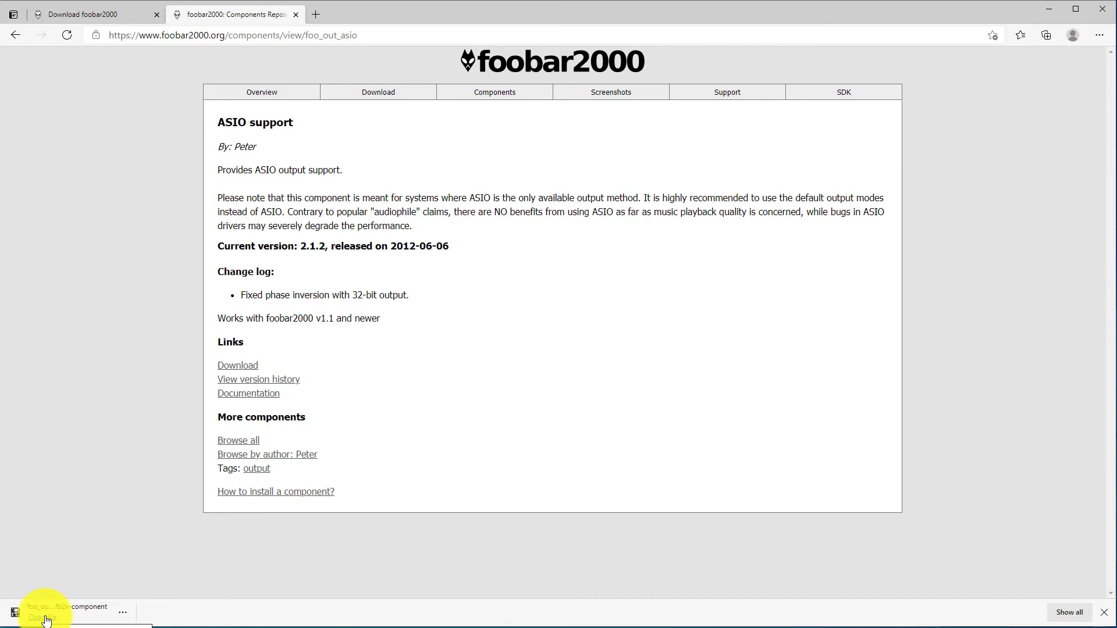
Install the downloaded foo_out_asio component package, apply the changes and restart foobar2000
{"action": "left_click", "coordinate": [45, 618]}
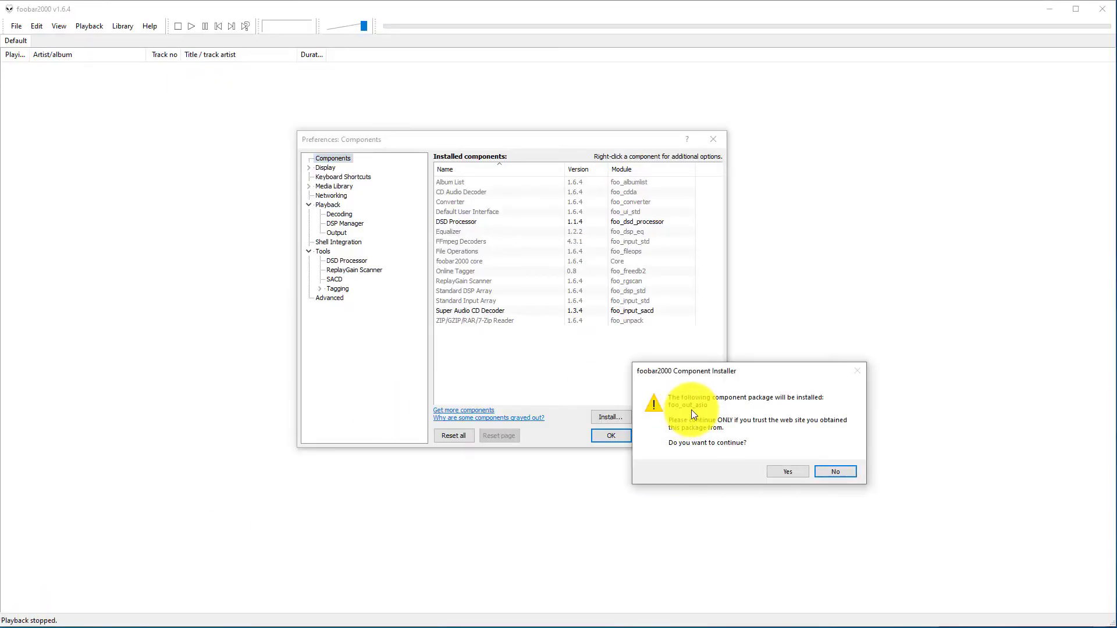
{"action": "left_click", "coordinate": [785, 473]}
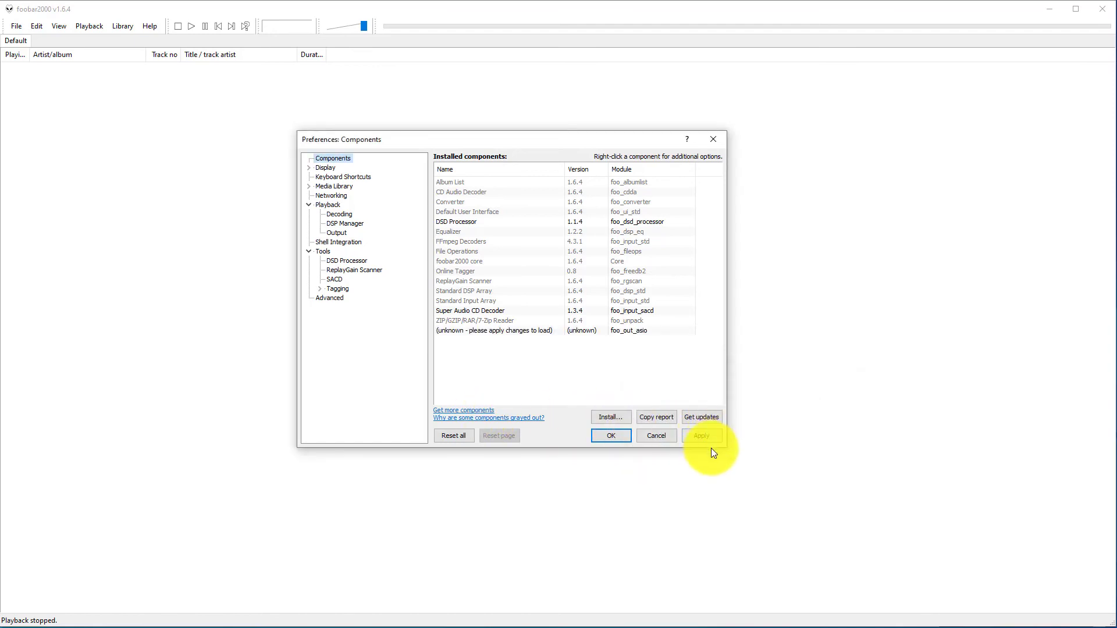
{"action": "left_click", "coordinate": [704, 440]}
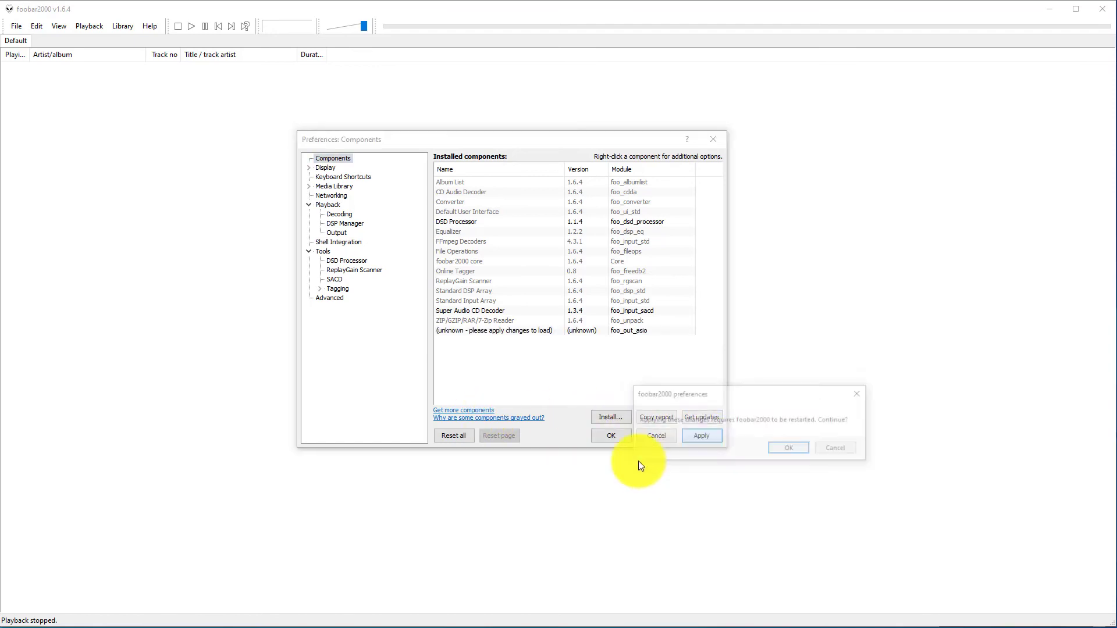
{"action": "left_click", "coordinate": [799, 449]}
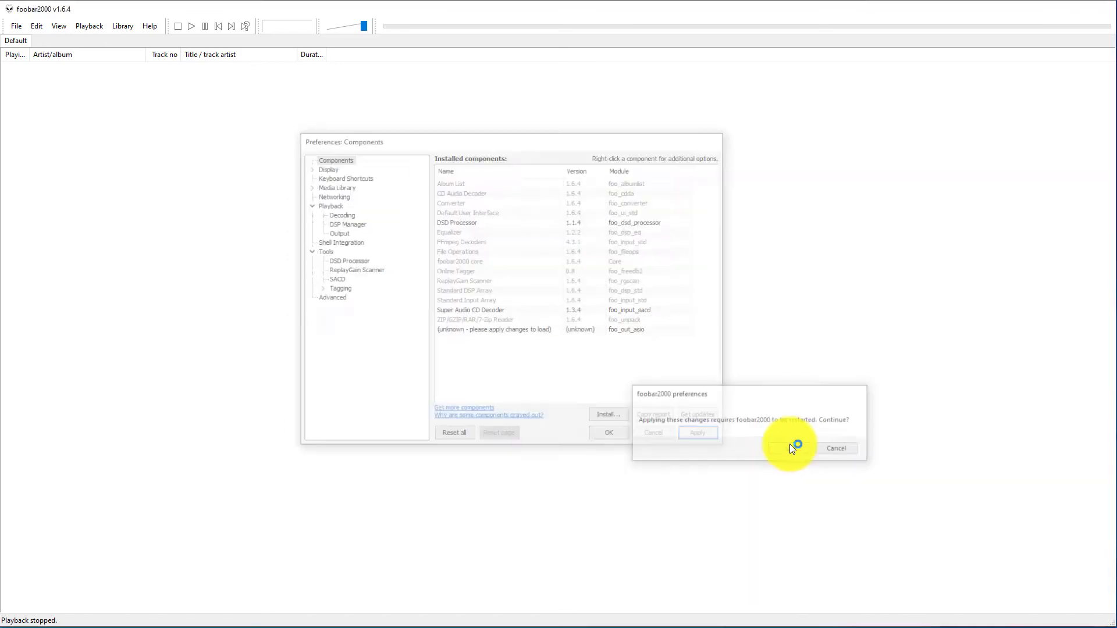
Set the playback output device to ASIO : iFi (by AMR) HD USB Audio, apply it and close the preferences
{"action": "left_click", "coordinate": [16, 26]}
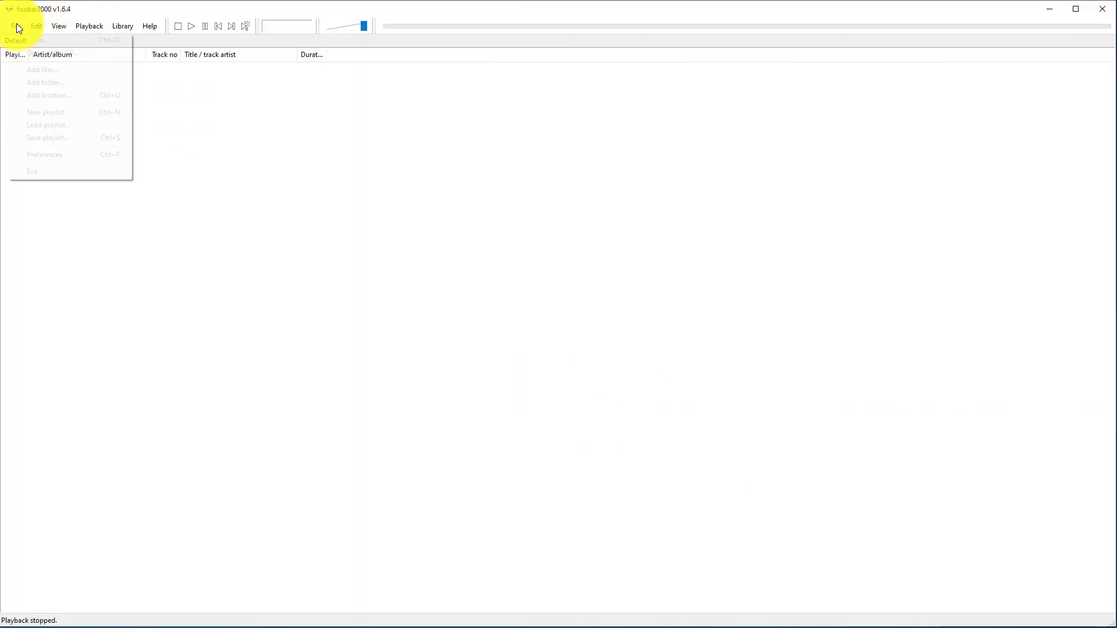
{"action": "left_click", "coordinate": [52, 154]}
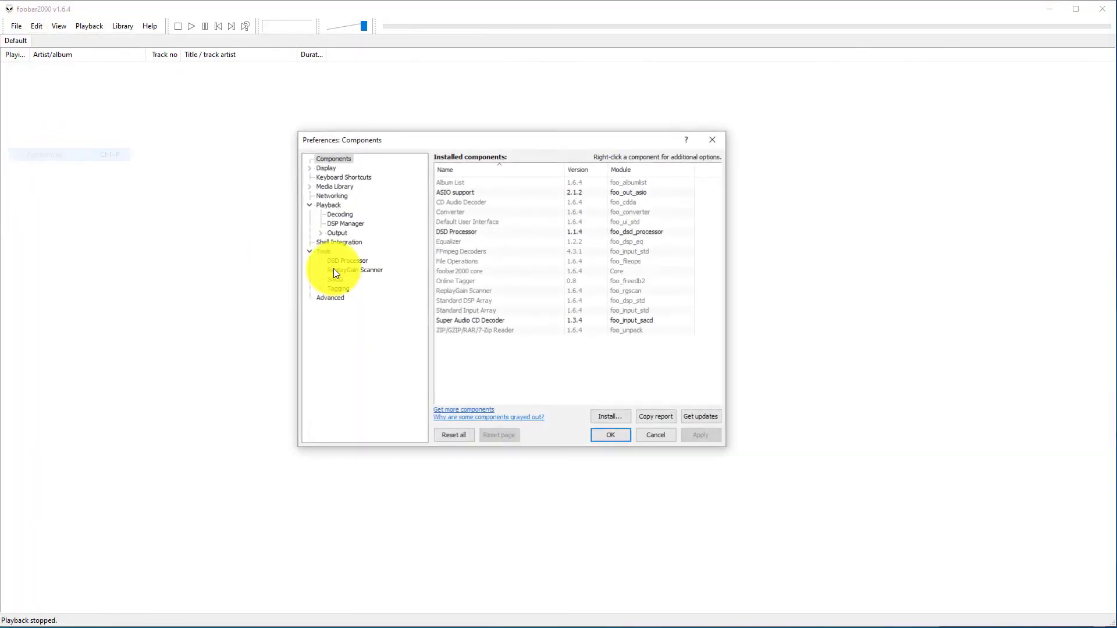
{"action": "left_click", "coordinate": [338, 232]}
{"action": "left_click", "coordinate": [557, 174]}
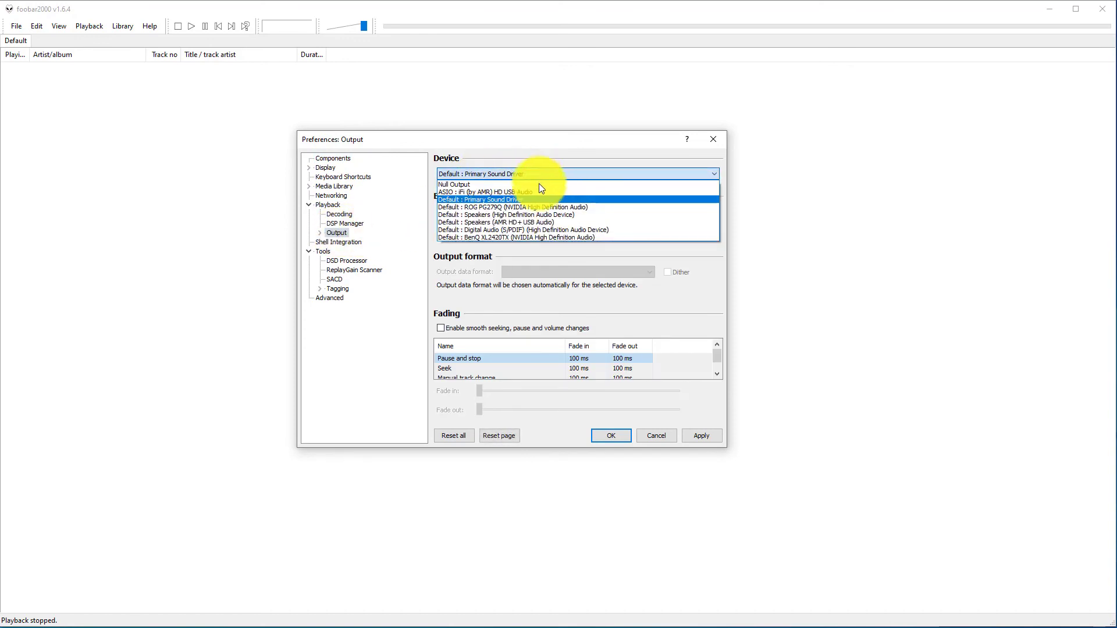
{"action": "left_click", "coordinate": [507, 193]}
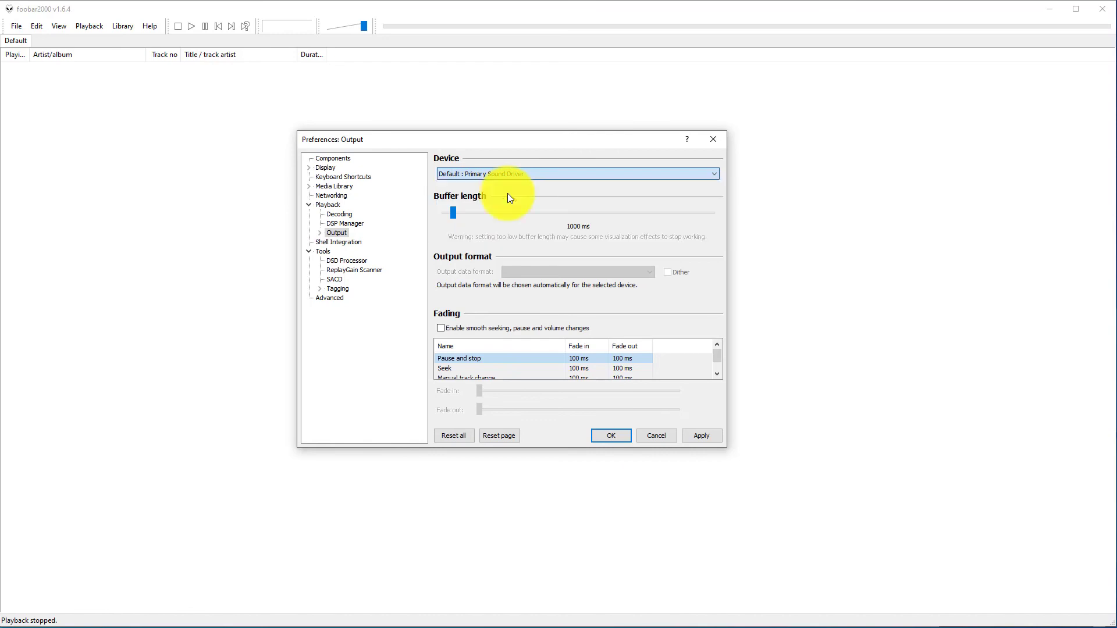
{"action": "left_click", "coordinate": [694, 435]}
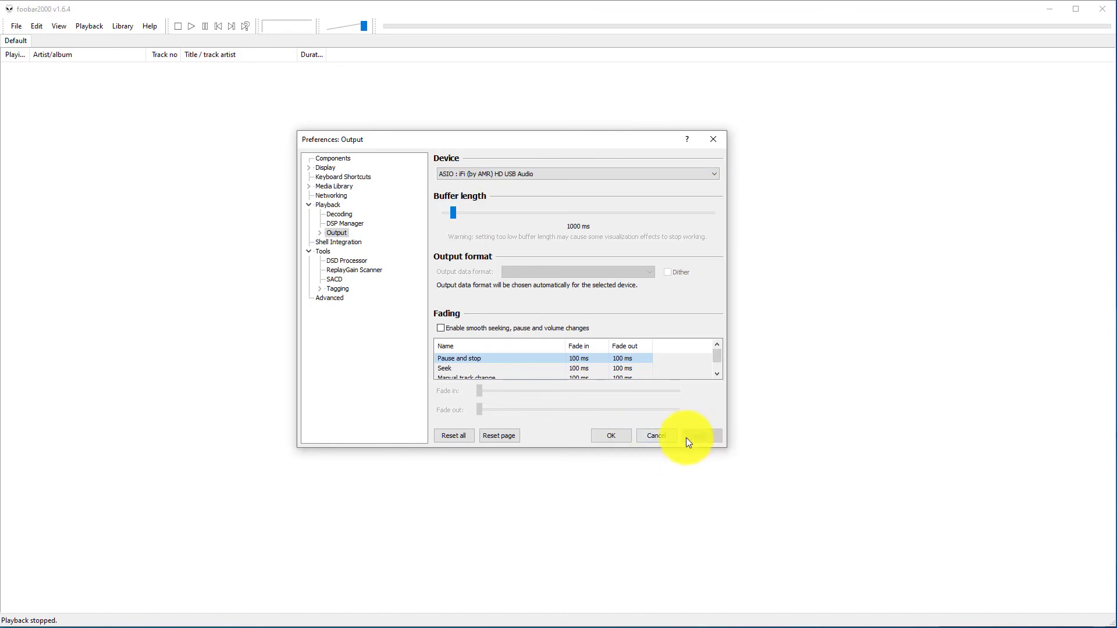
{"action": "left_click", "coordinate": [610, 431]}
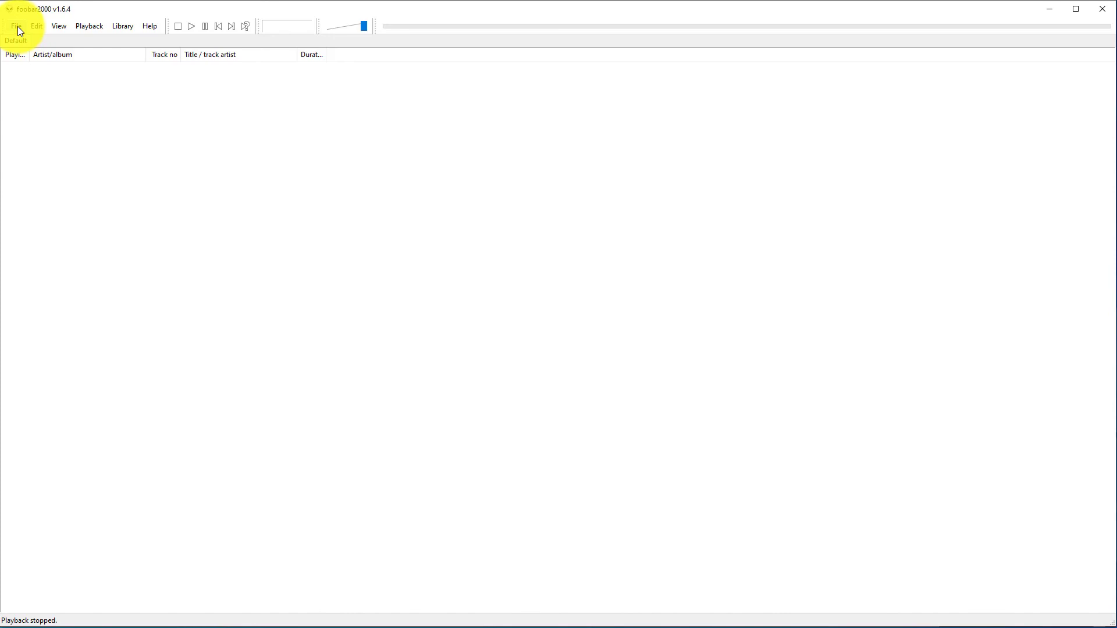
Add the Boston and The Rolling Stones folders from DSD Music to the playlist, and play the track Let It Bleed
{"action": "left_click", "coordinate": [17, 27]}
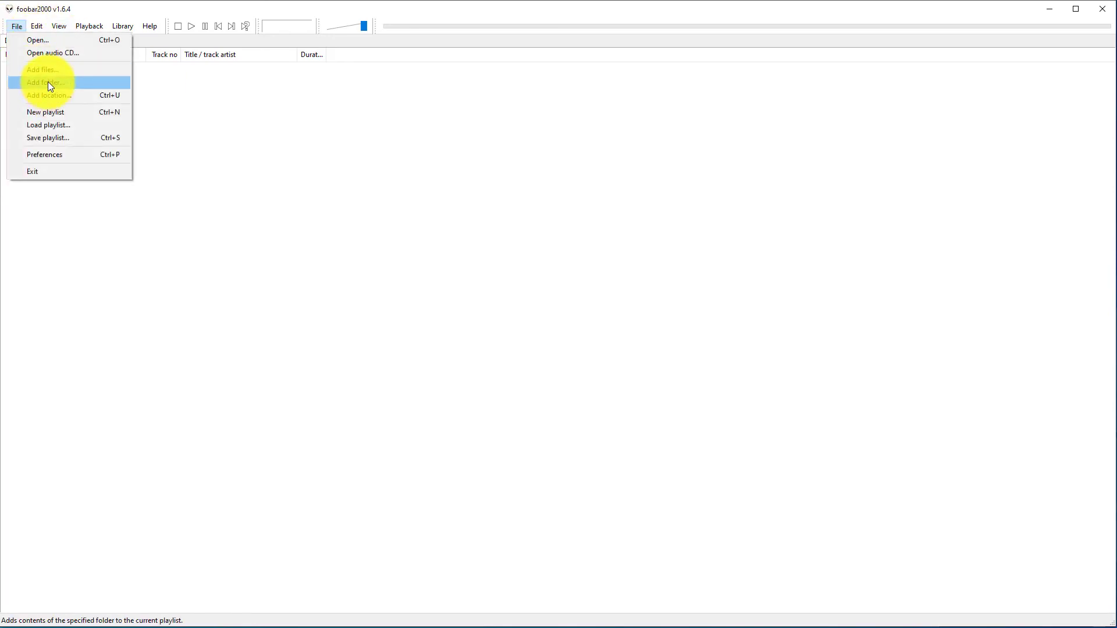
{"action": "left_click", "coordinate": [48, 81]}
{"action": "left_click", "coordinate": [133, 105]}
{"action": "left_click", "coordinate": [138, 118], "text": "ctrl"}
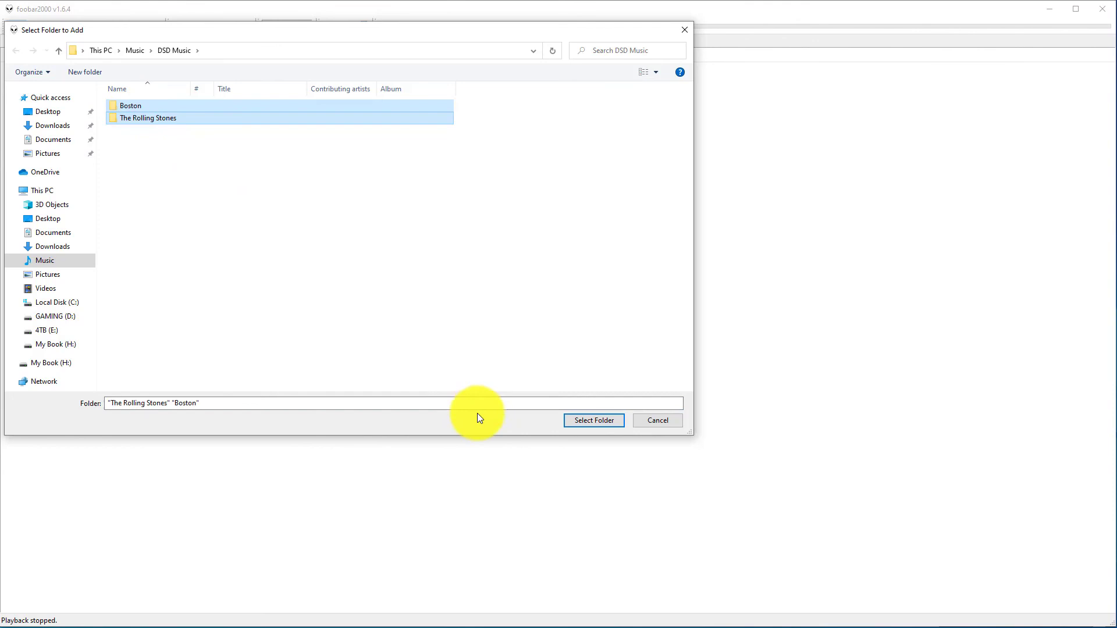
{"action": "left_click", "coordinate": [588, 419]}
{"action": "left_click", "coordinate": [184, 324]}
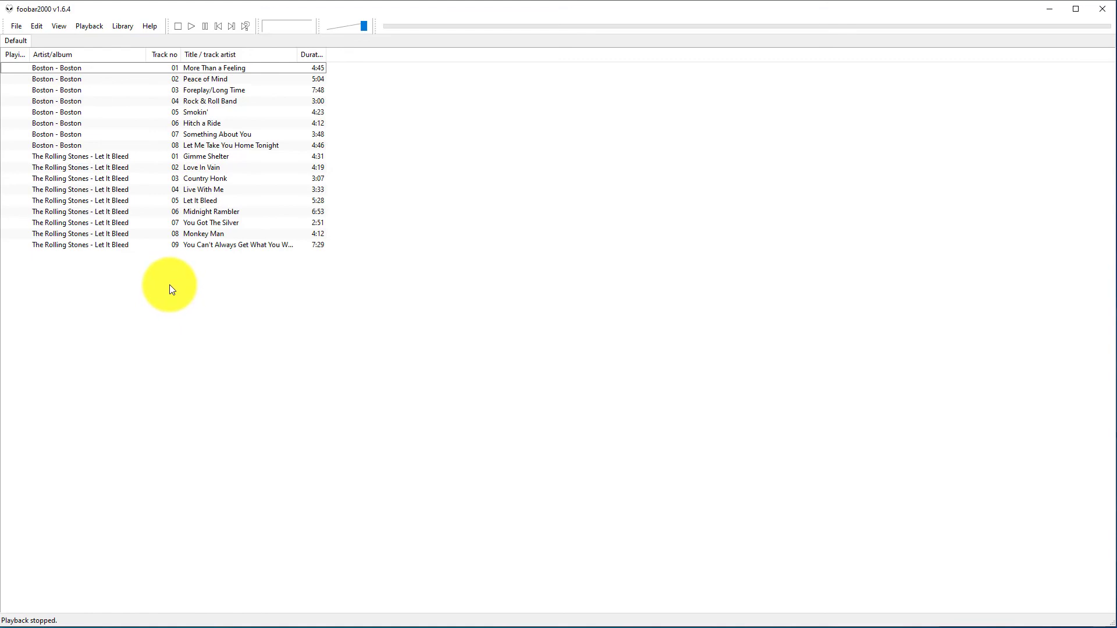
{"action": "double_click", "coordinate": [221, 200]}
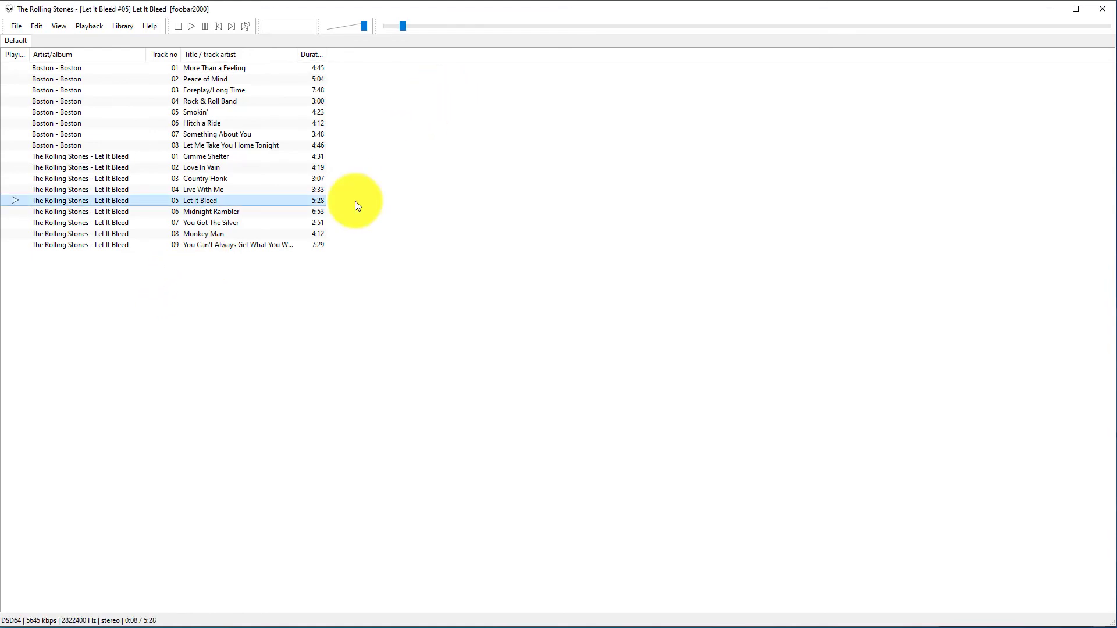